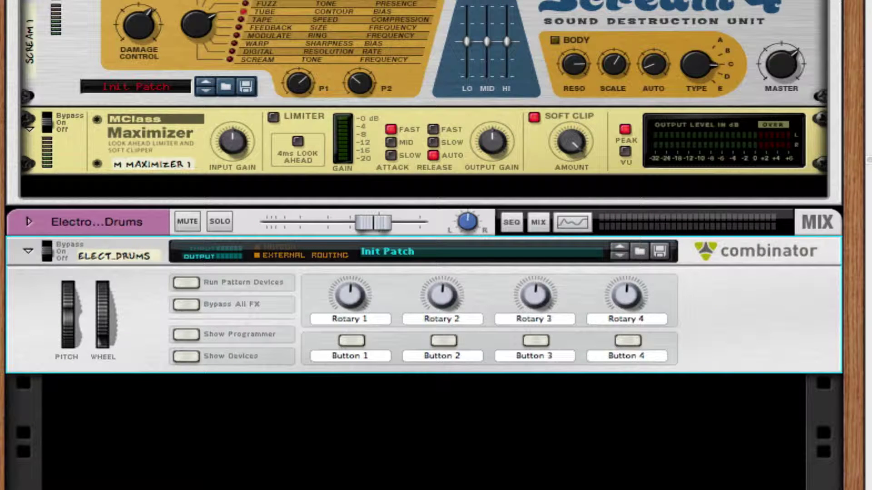
Show the devices inside the ELECT_DRUMS Combinator and look through its Redrum drum machine and effects chain.
click(216, 374)
click(187, 357)
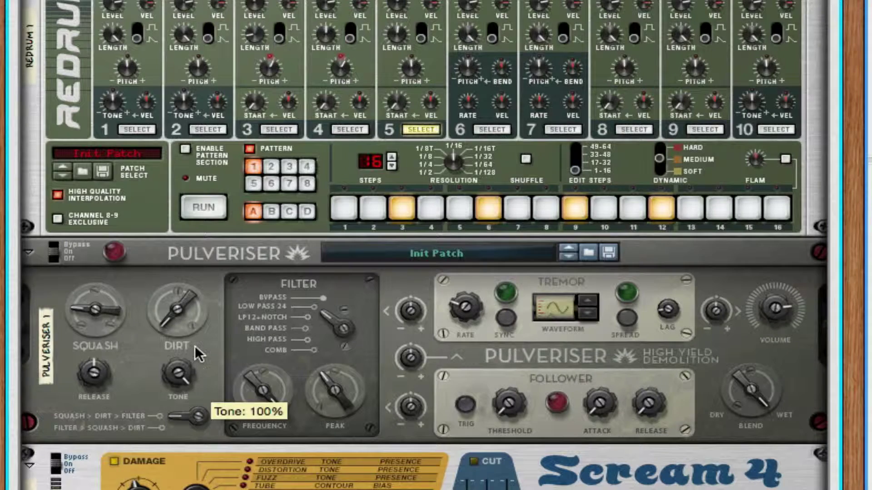
scroll(256, 262, down, 2)
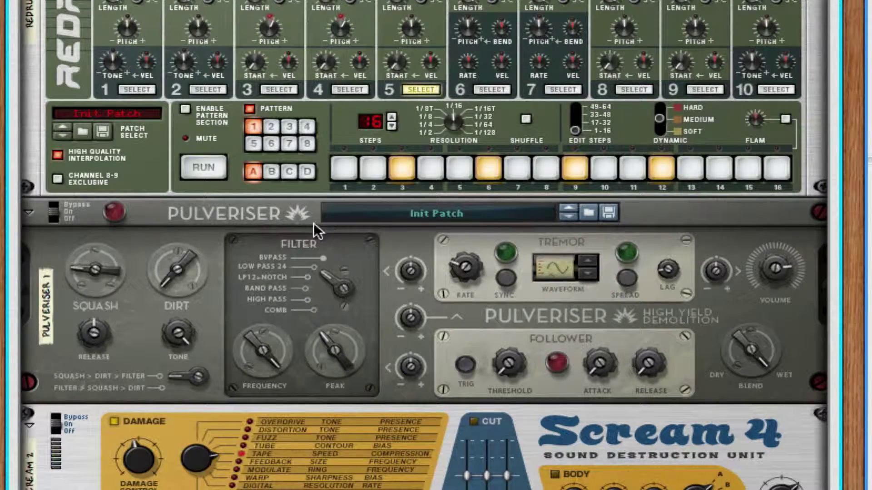
scroll(409, 241, down, 1)
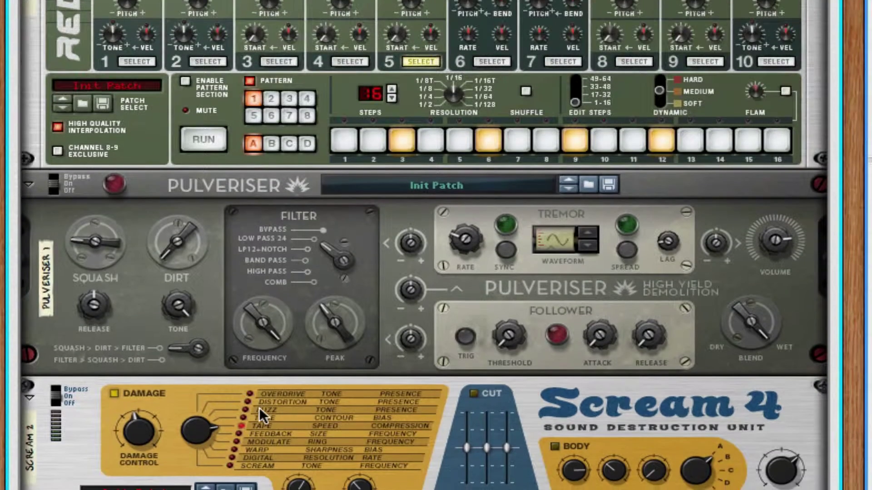
scroll(259, 407, down, 4)
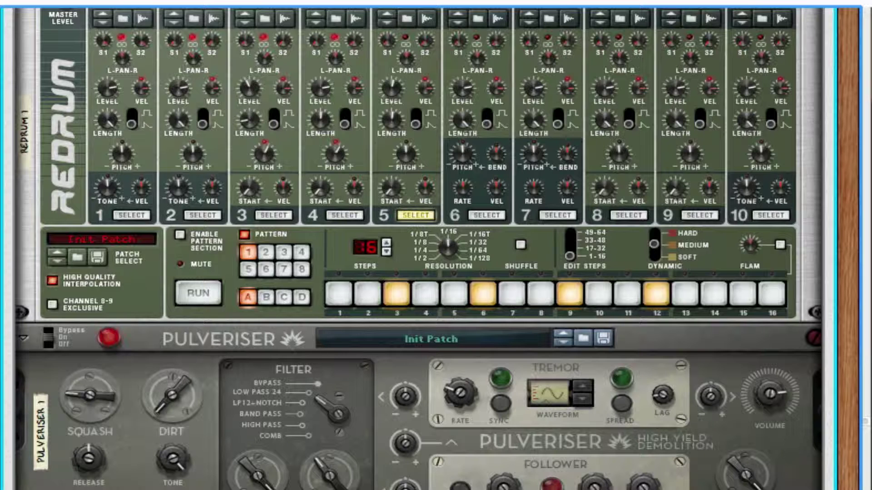
scroll(418, 245, up, 4)
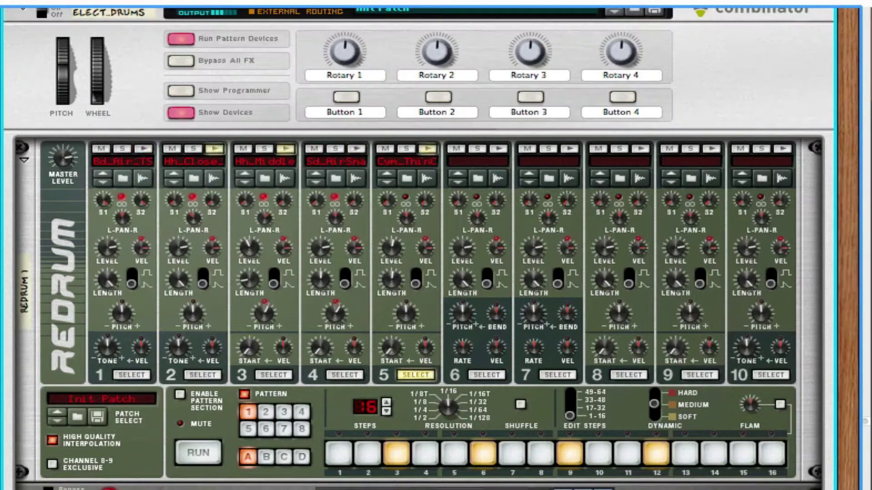
scroll(418, 245, up, 4)
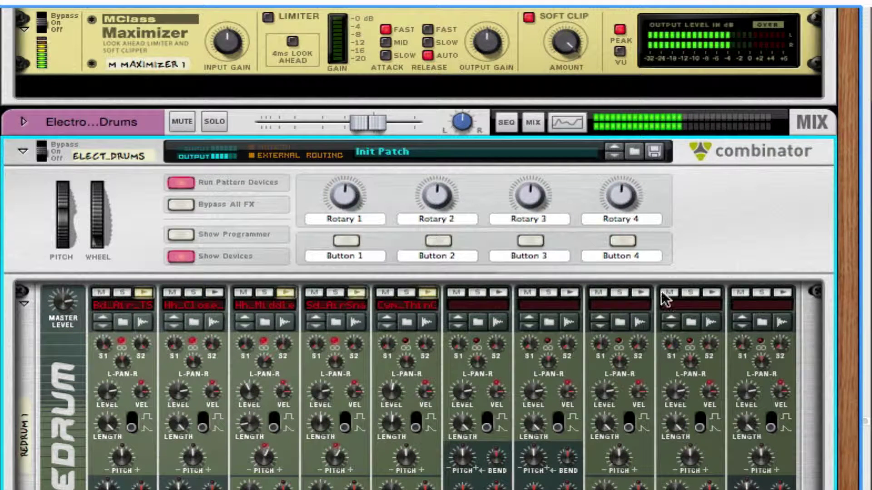
Listen to the Electro House Drums channel in solo, and switch its solo off again.
click(210, 122)
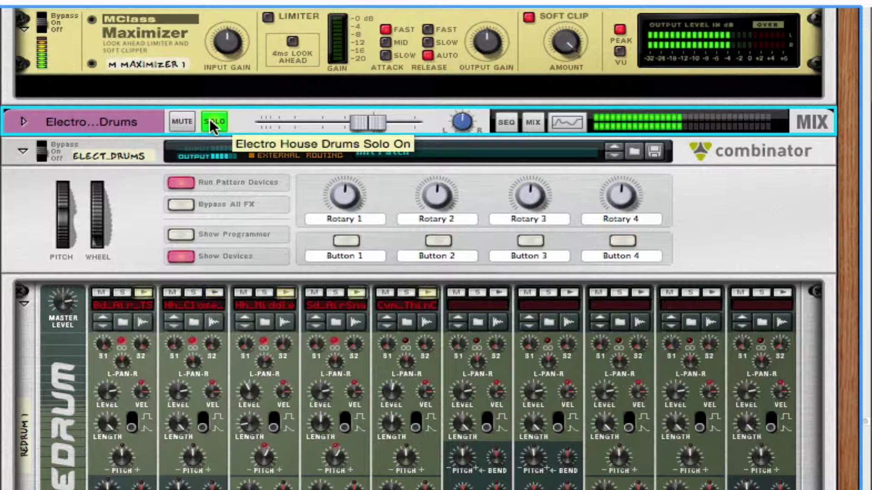
click(210, 122)
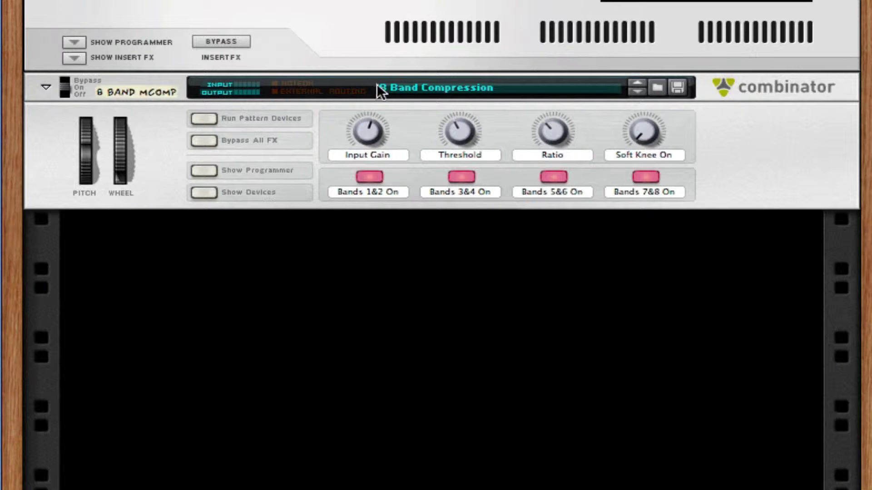
Delete the 8 Band Compression Combinator below the Master Section.
click(694, 148)
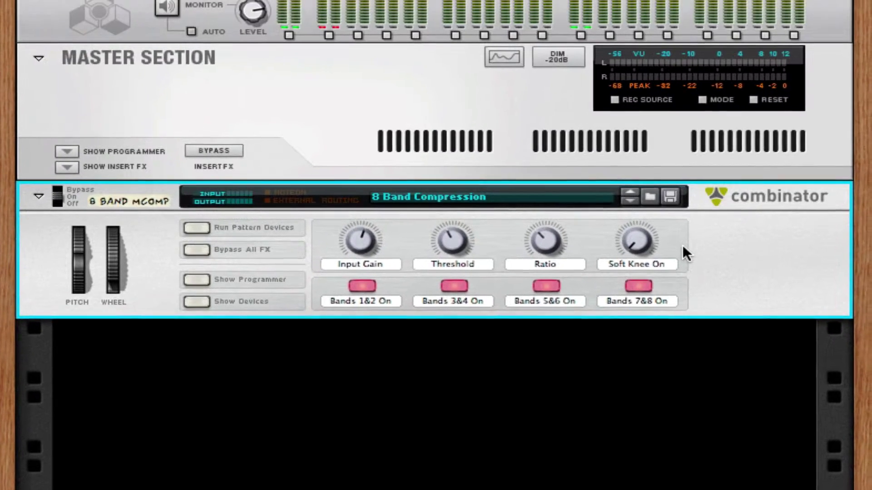
key(Delete)
right_click(682, 250)
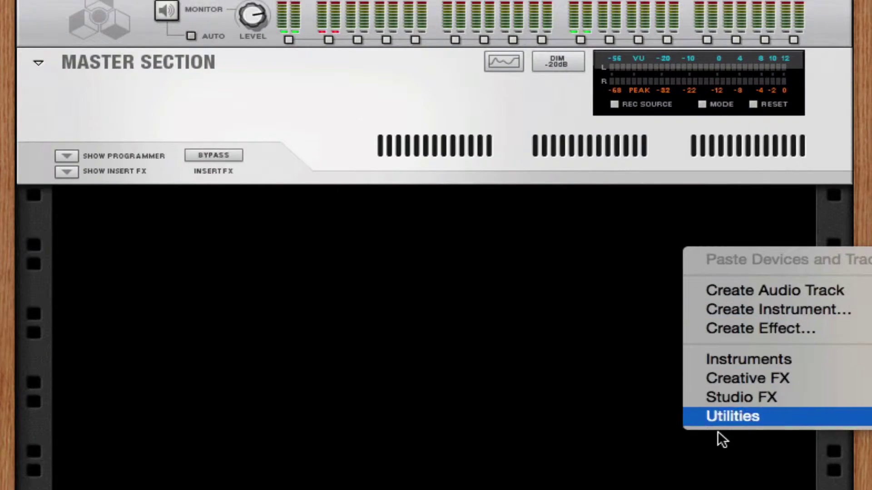
Add the 8 Band Compression.cmb effect to the Master Section from the Reason Factory Sound Bank's Mastering effect patches.
click(459, 130)
right_click(255, 127)
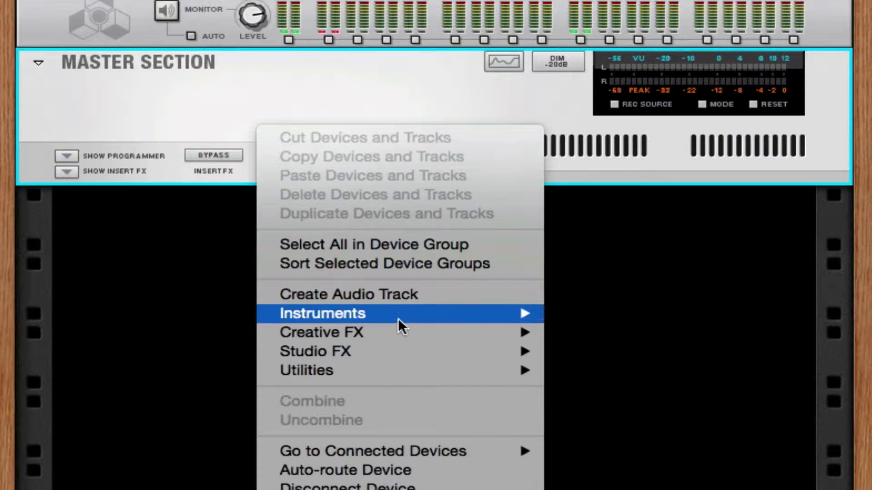
mouse_move(399, 350)
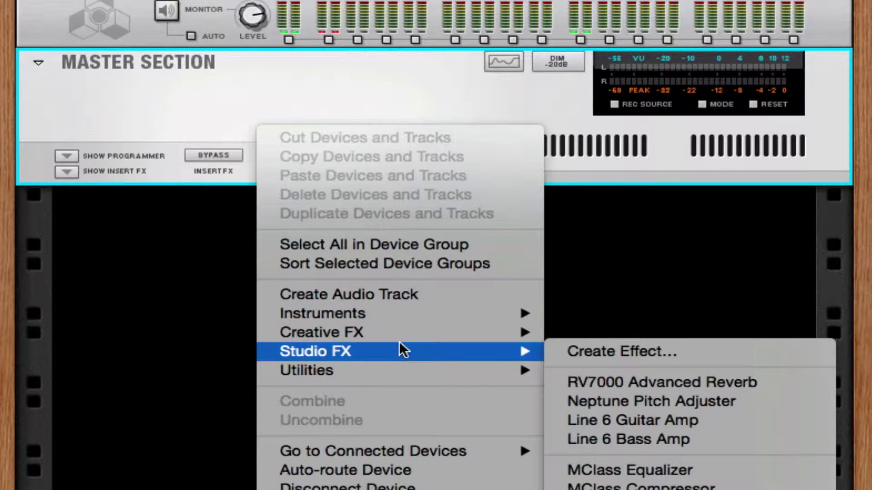
click(588, 354)
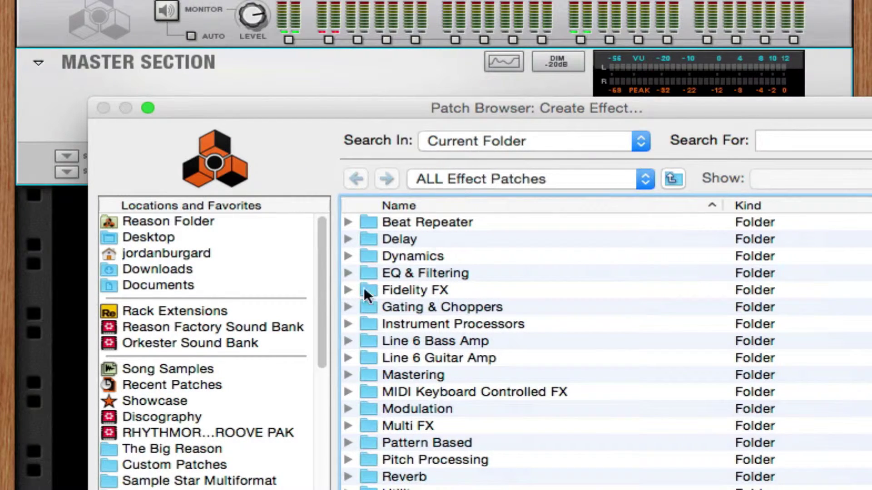
click(173, 325)
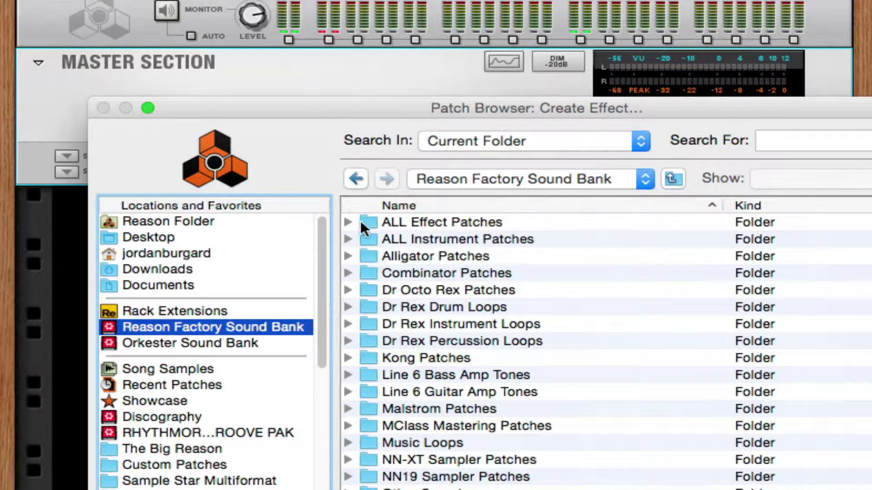
key(Tab)
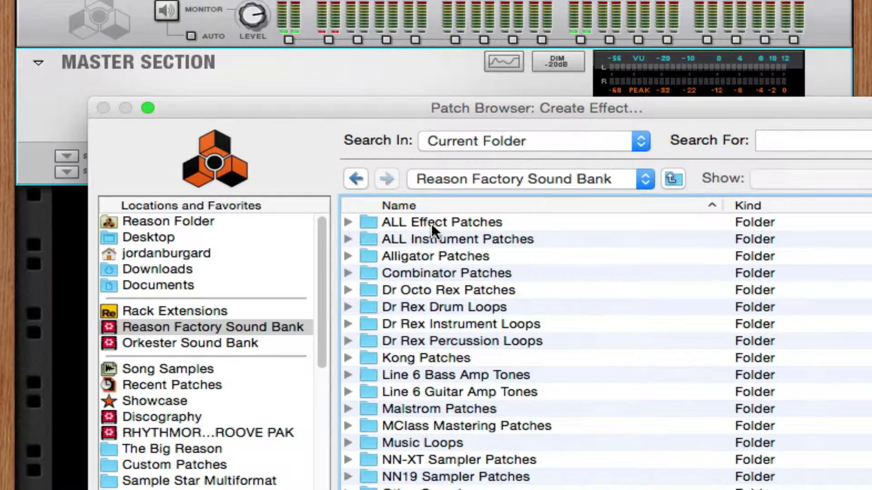
click(348, 221)
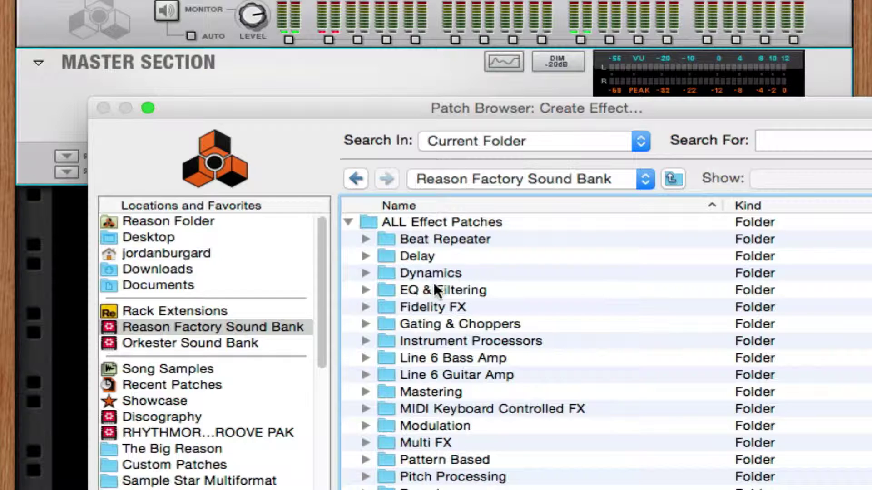
click(366, 391)
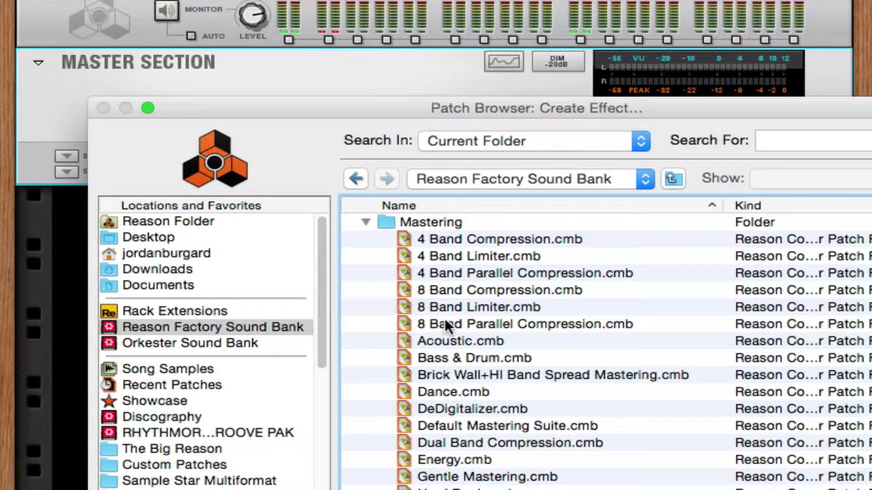
click(456, 290)
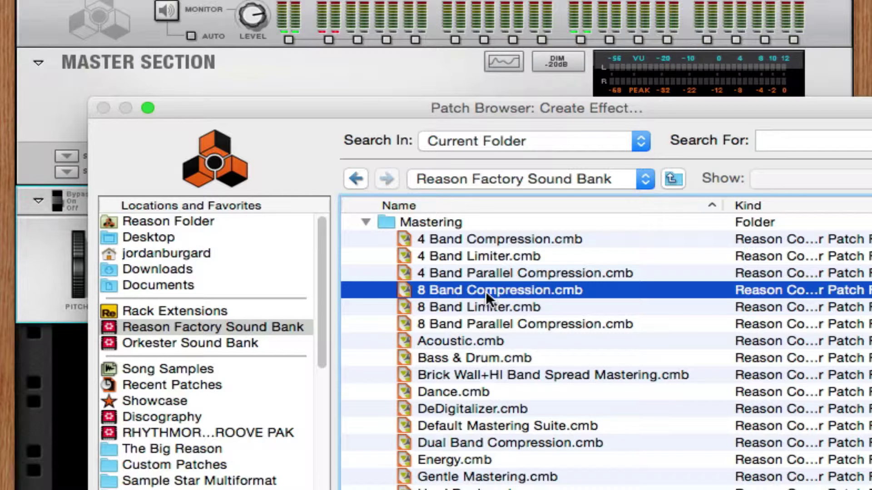
key(Return)
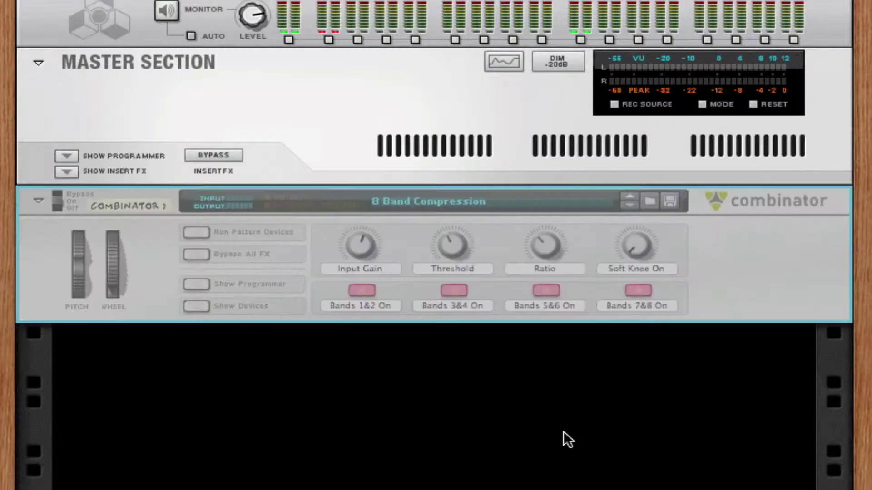
Create an empty Combinator in the rack space below the 8 Band Compression device.
right_click(374, 358)
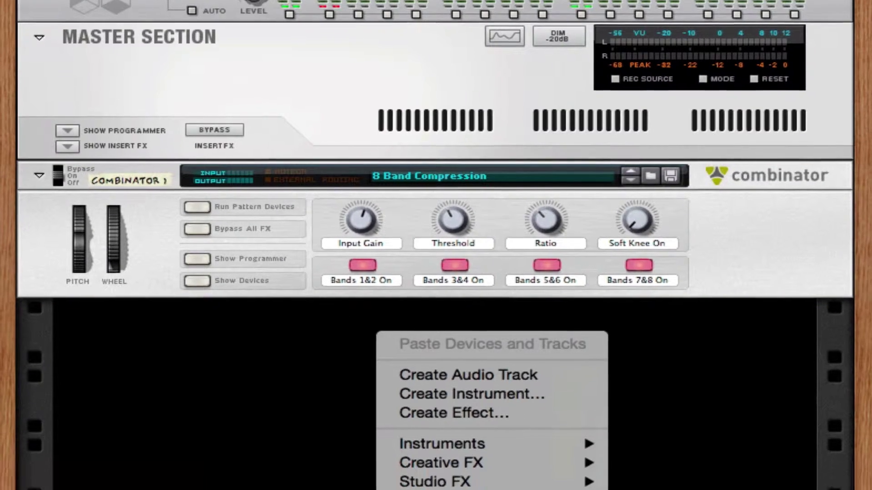
mouse_move(537, 361)
click(646, 358)
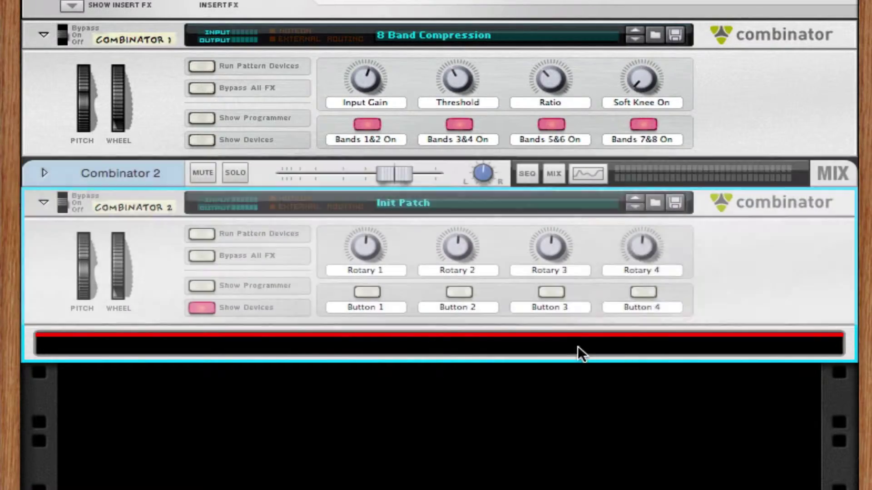
Add a Redrum drum machine inside the new empty Combinator.
right_click(578, 352)
mouse_move(770, 406)
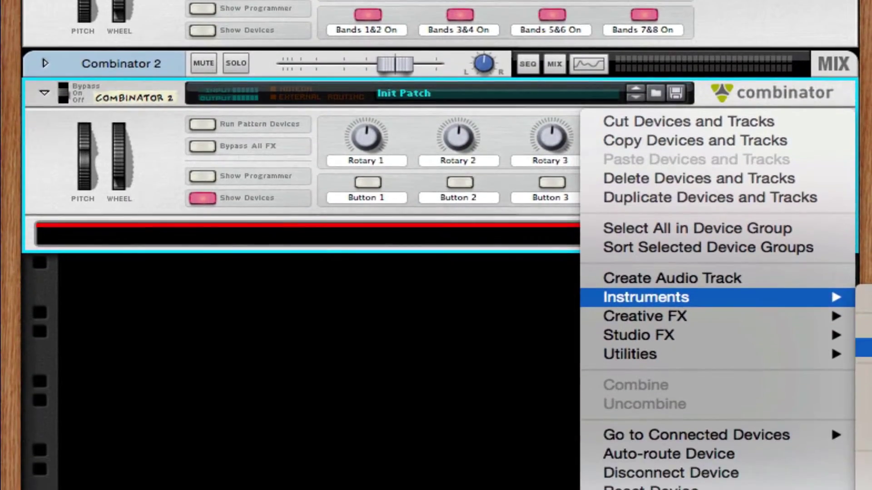
click(862, 370)
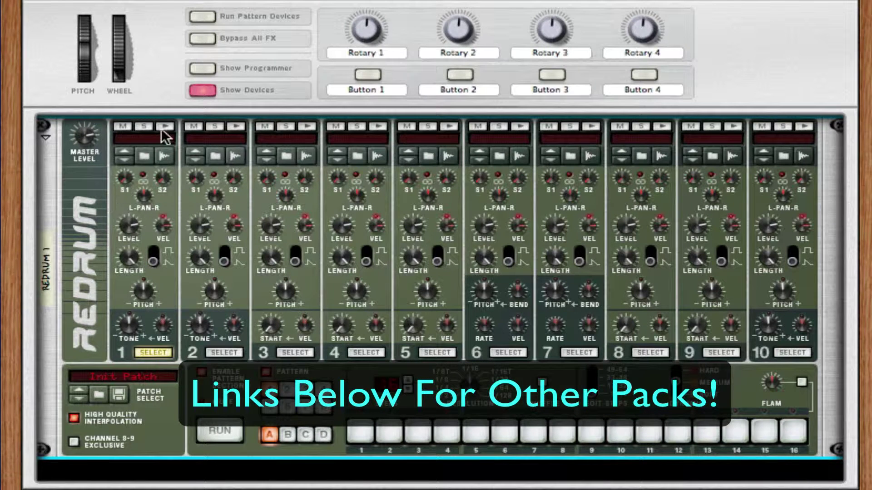
Load Bd_Air_TSB.aiff from the factory bank's Kong Sounds & Samples, 1. Bass Drums folder, into Redrum channel 1.
click(142, 154)
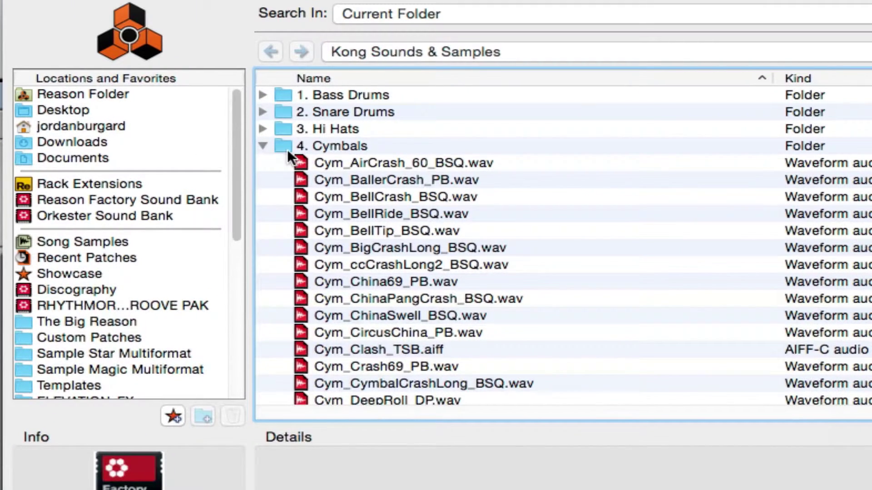
click(262, 146)
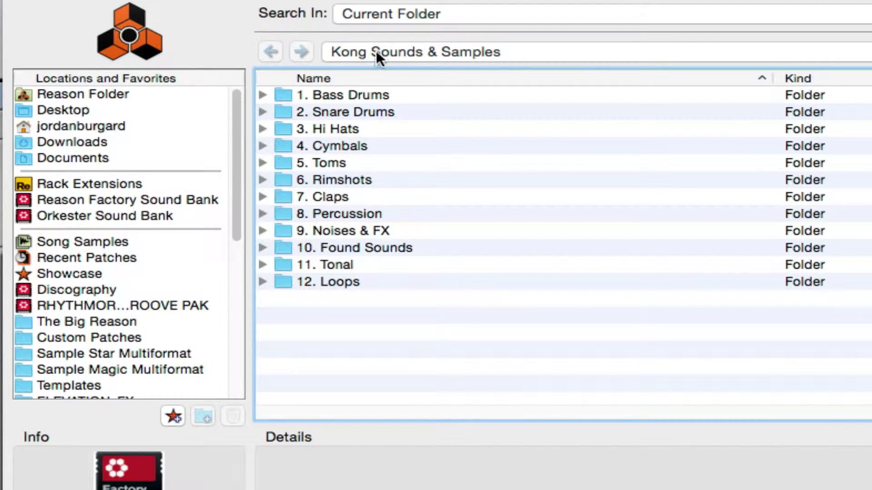
click(45, 196)
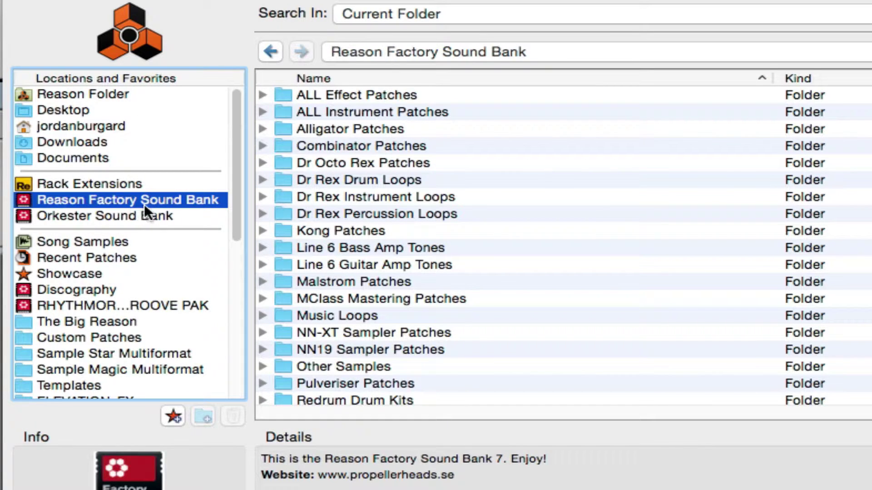
click(262, 231)
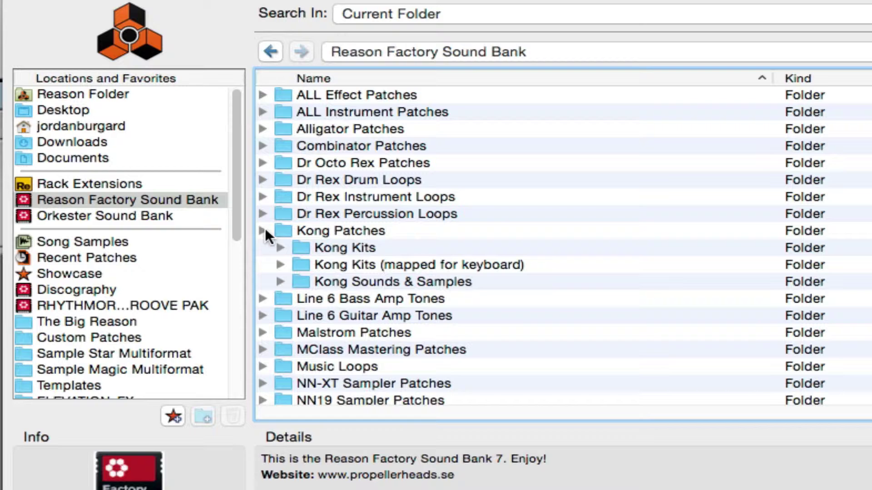
click(280, 281)
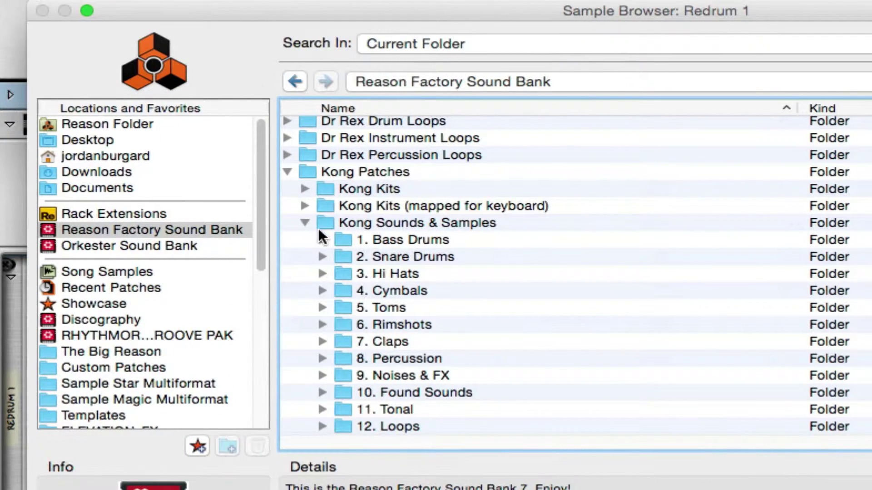
click(322, 240)
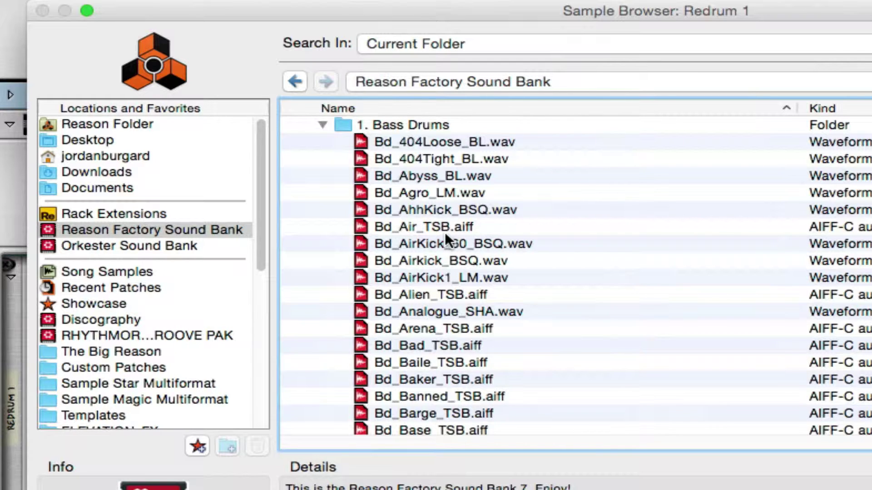
click(416, 224)
key(Return)
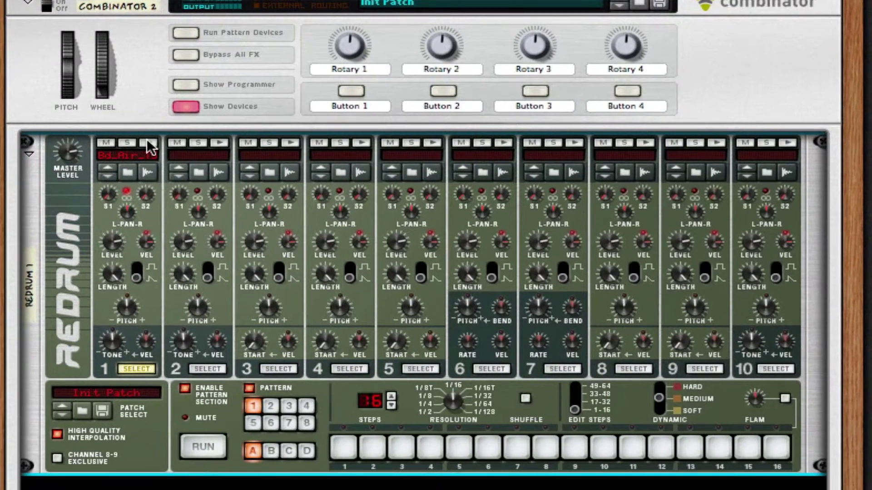
Audition the channel 1 kick, program it on steps 1, 5, 9 and 13, and run the pattern.
click(129, 266)
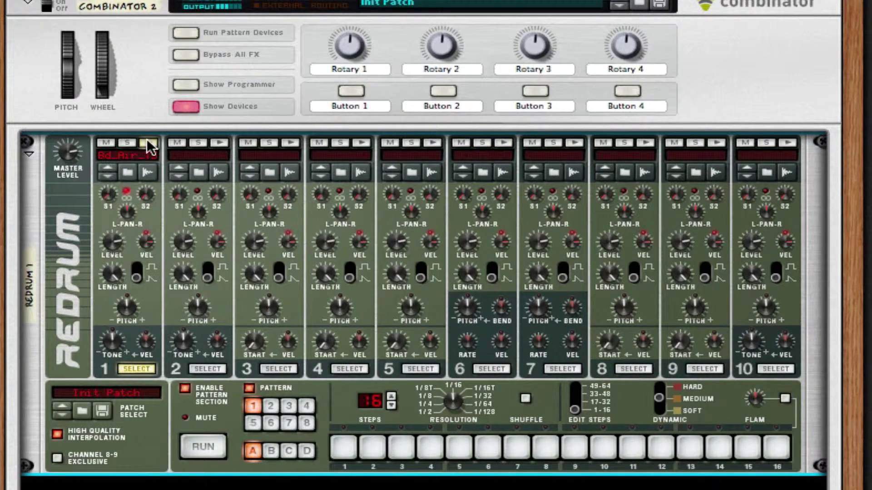
click(342, 445)
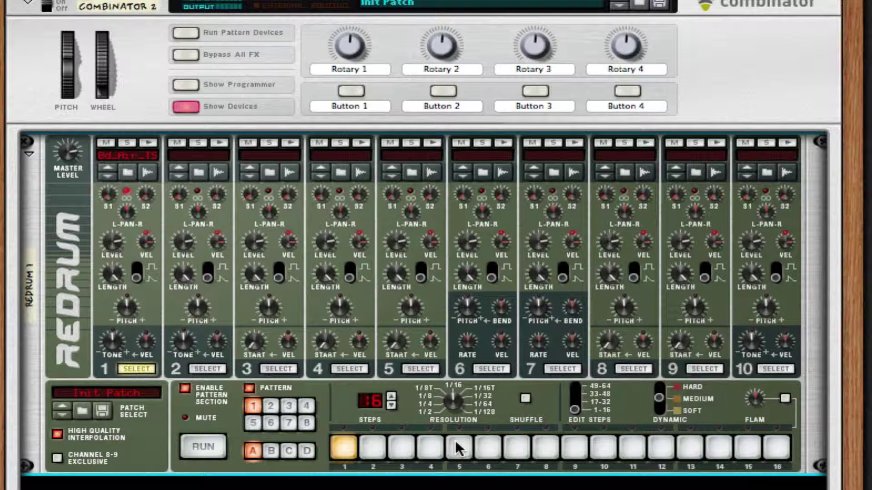
click(458, 447)
click(579, 444)
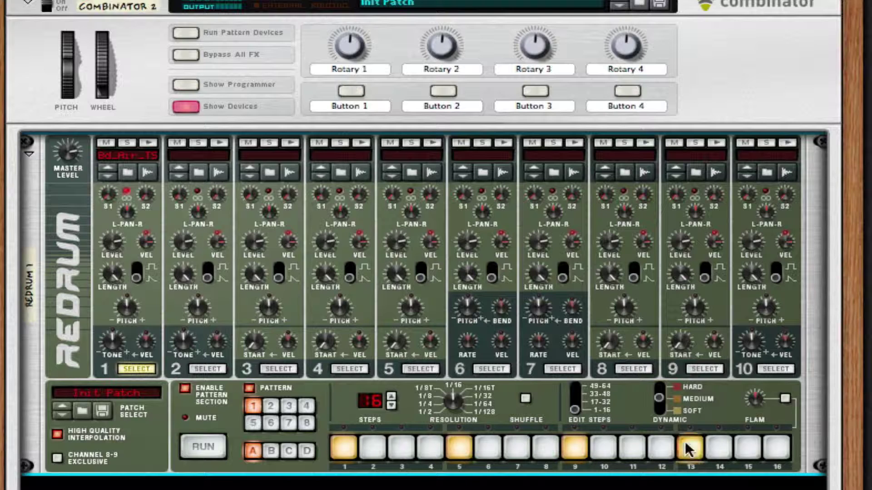
click(687, 446)
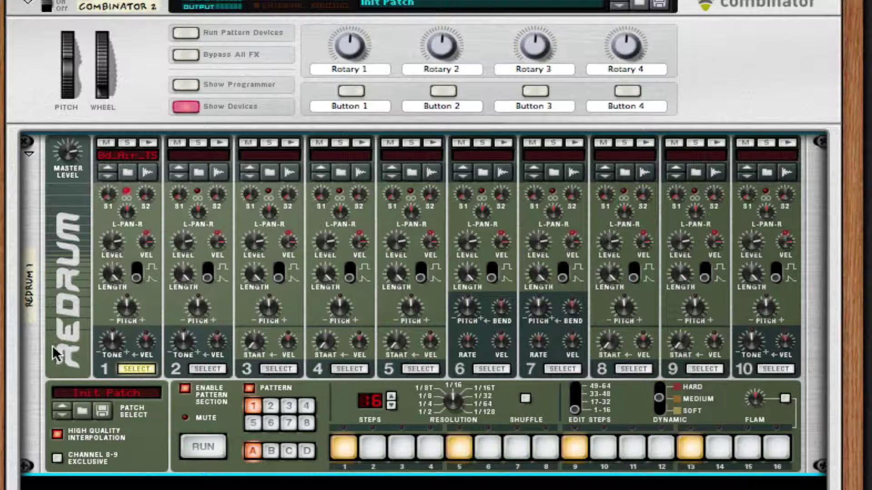
click(191, 441)
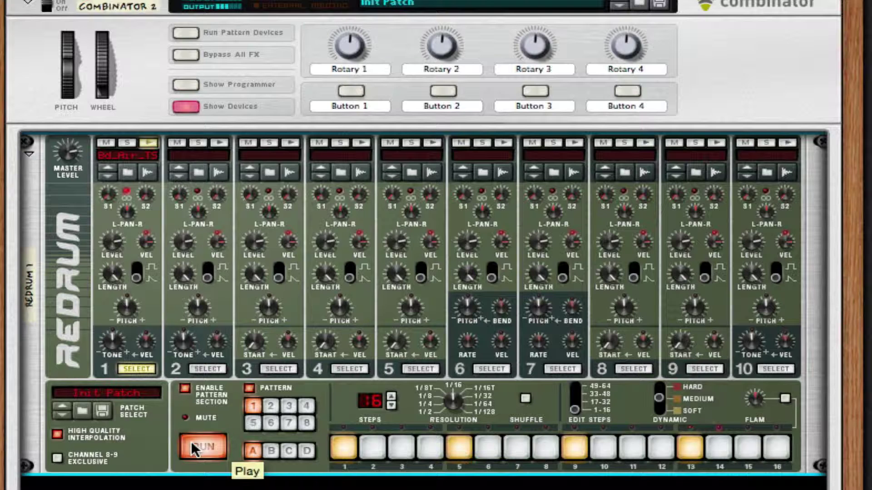
Stop the pattern and load Hh_Close_SHA.wav from Kong Sounds & Samples, 3. Hi Hats, into Redrum channel 2.
click(191, 440)
click(199, 364)
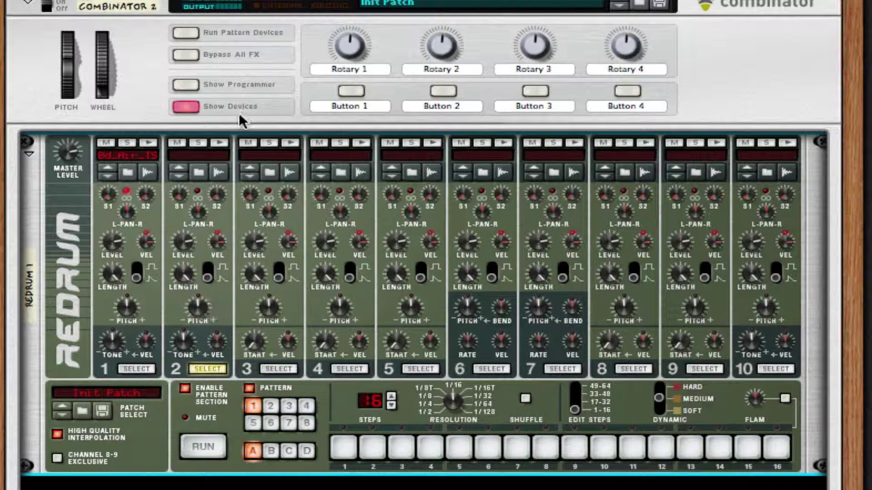
click(199, 172)
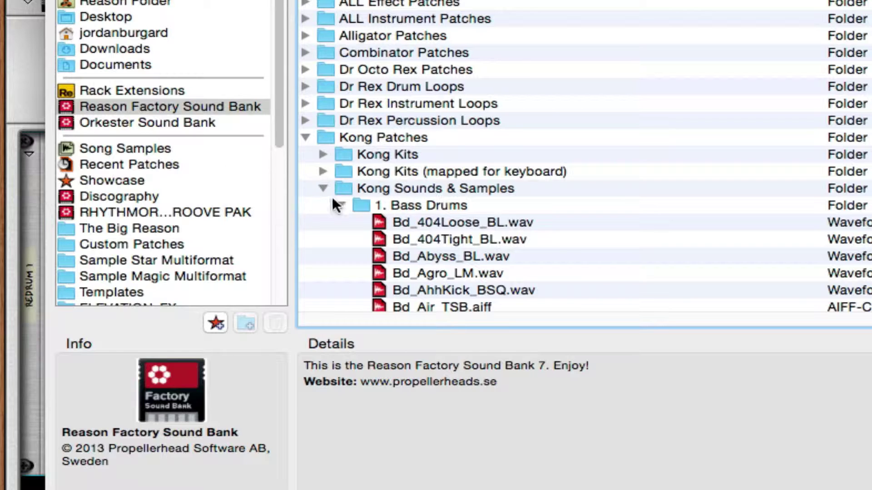
click(340, 205)
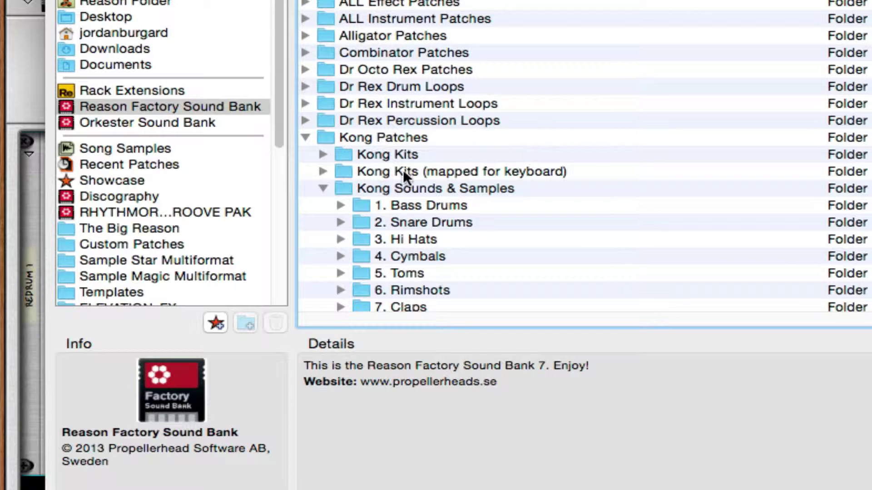
click(341, 239)
scroll(497, 188, down, 5)
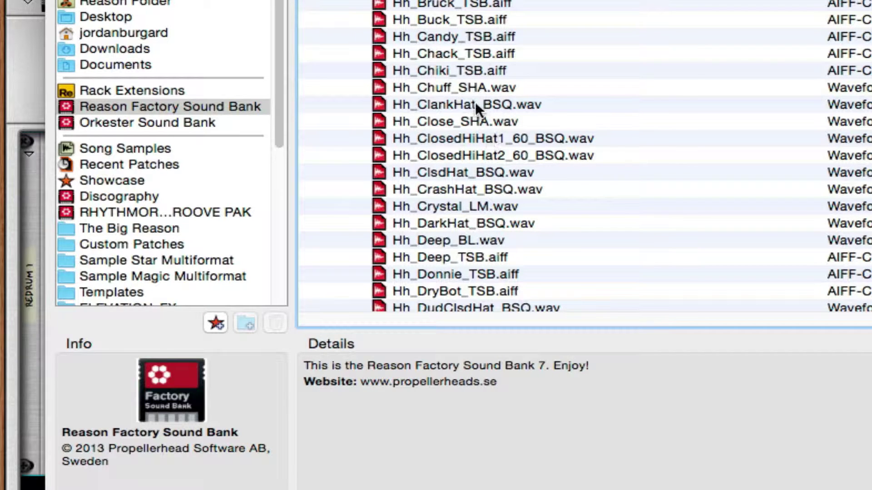
click(475, 122)
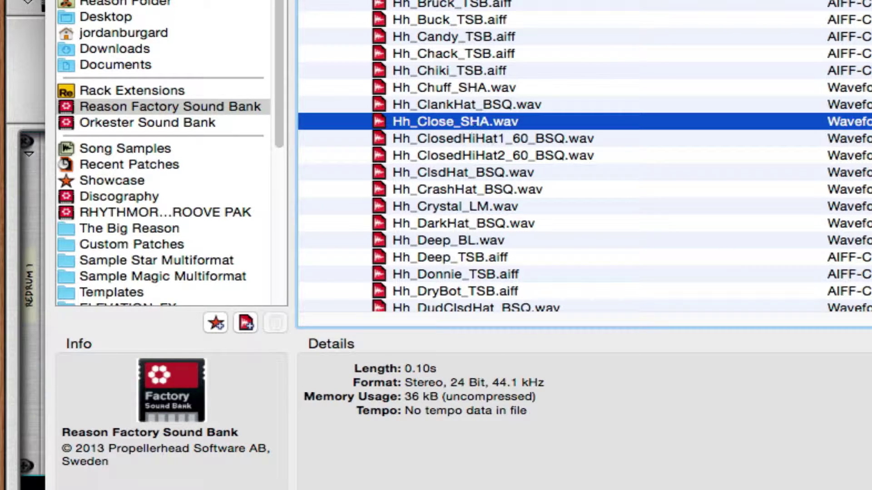
key(Return)
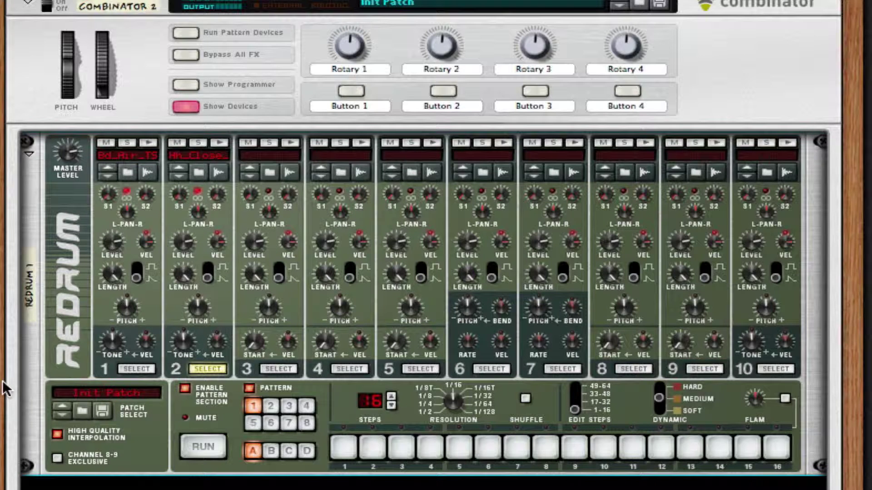
Program the channel 2 hi-hat on steps 3 and 11, and run the pattern briefly to audition it.
click(403, 446)
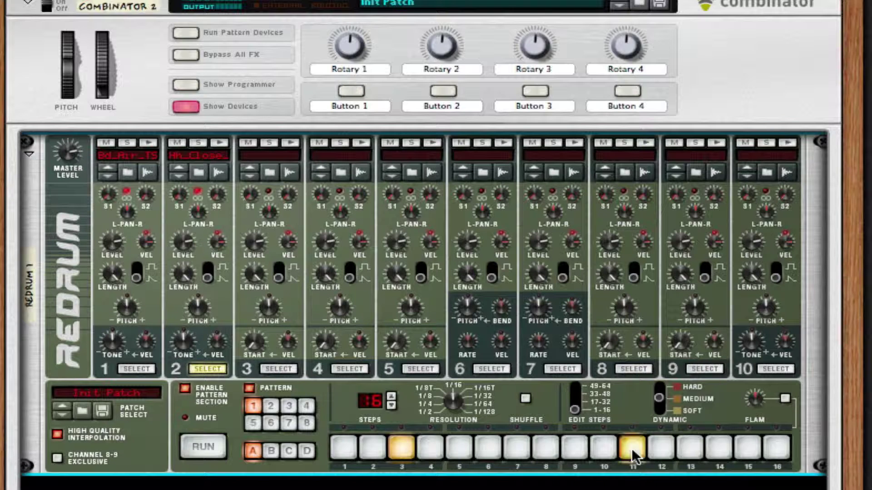
click(203, 447)
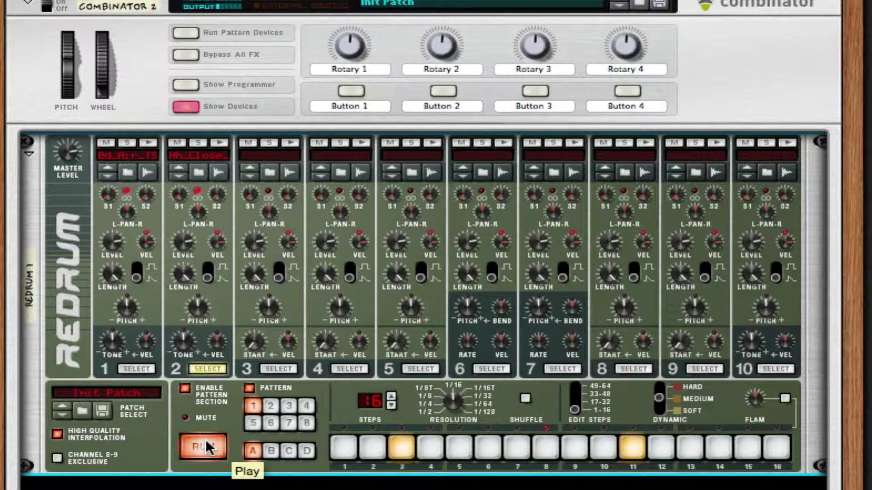
click(205, 447)
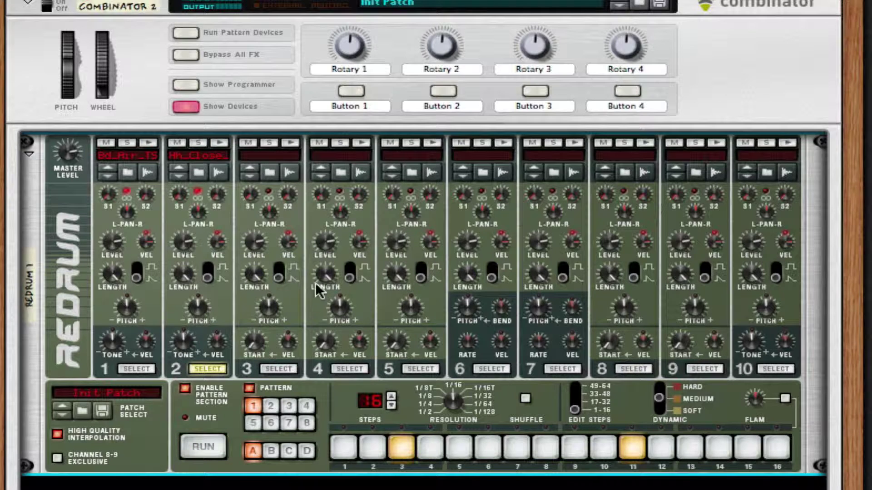
Load Hh_MiddleClsdHat_BSQ.wav from the 3. Hi Hats folder into Redrum channel 3.
click(287, 370)
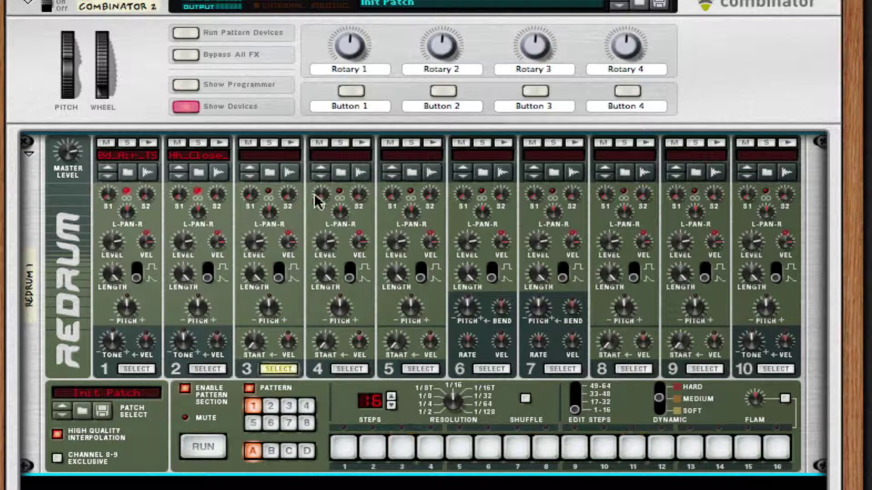
click(272, 171)
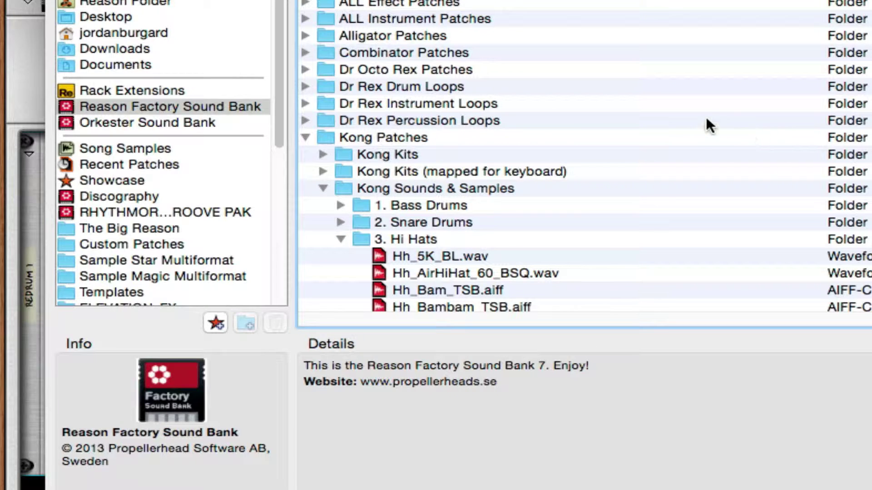
scroll(520, 231, down, 15)
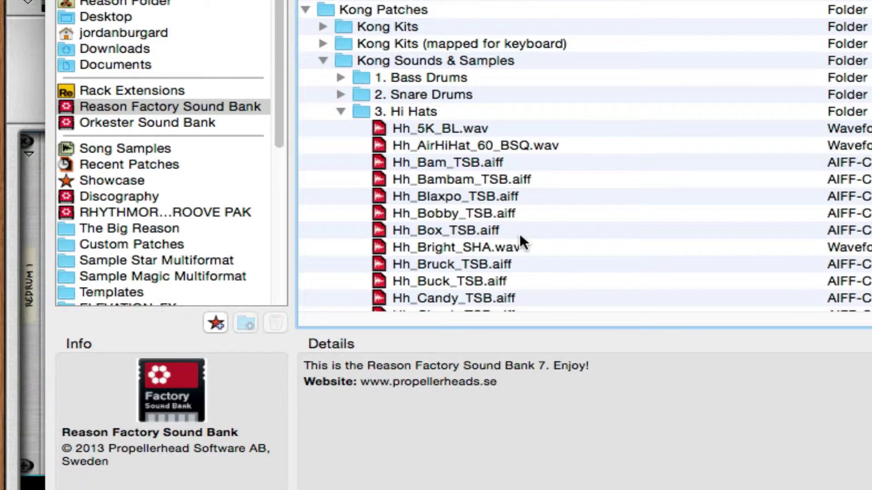
scroll(520, 232, down, 10)
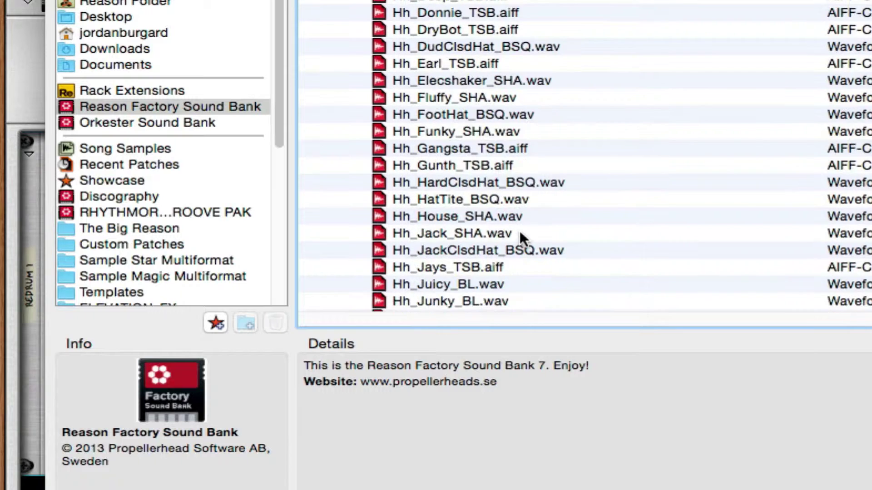
scroll(506, 231, down, 5)
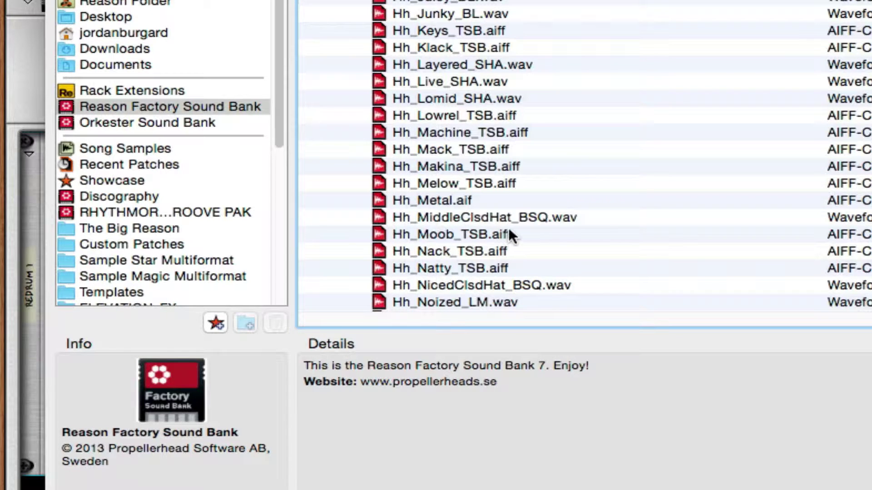
click(457, 216)
key(Return)
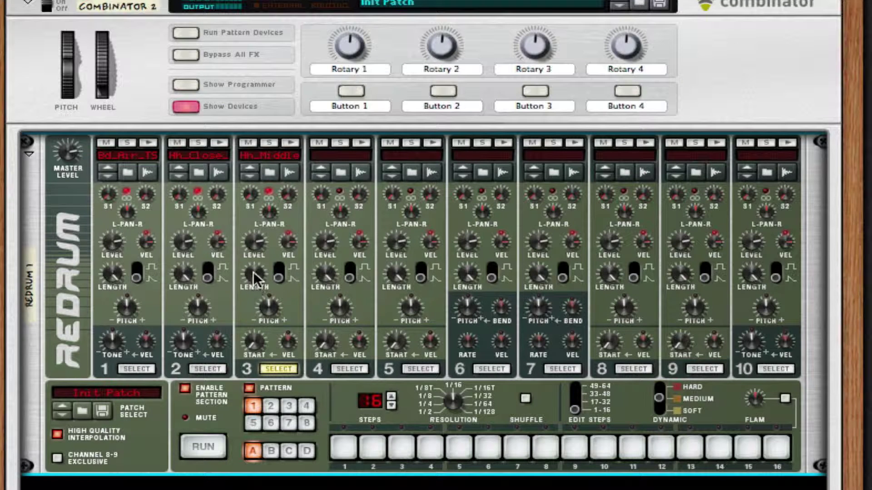
Shorten the channel 3 hi-hat's length, lower its level, and play the pattern briefly.
drag(252, 271, 239, 484)
drag(253, 234, 255, 346)
key(space)
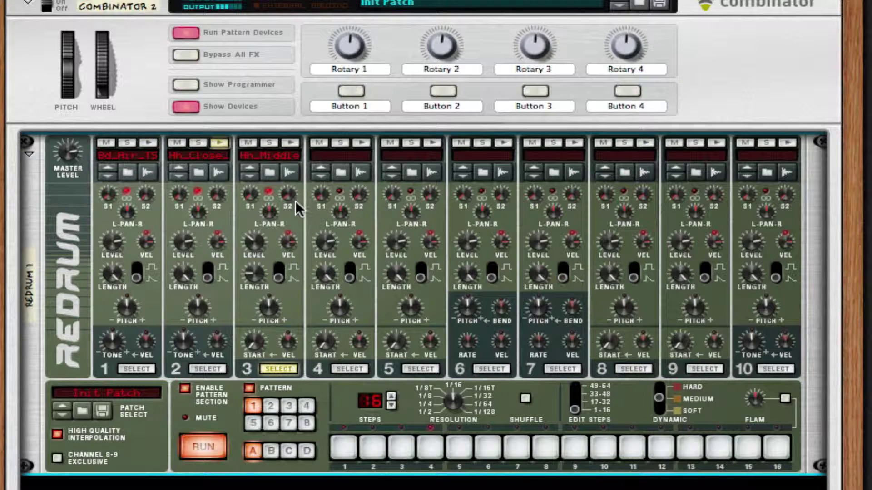
key(space)
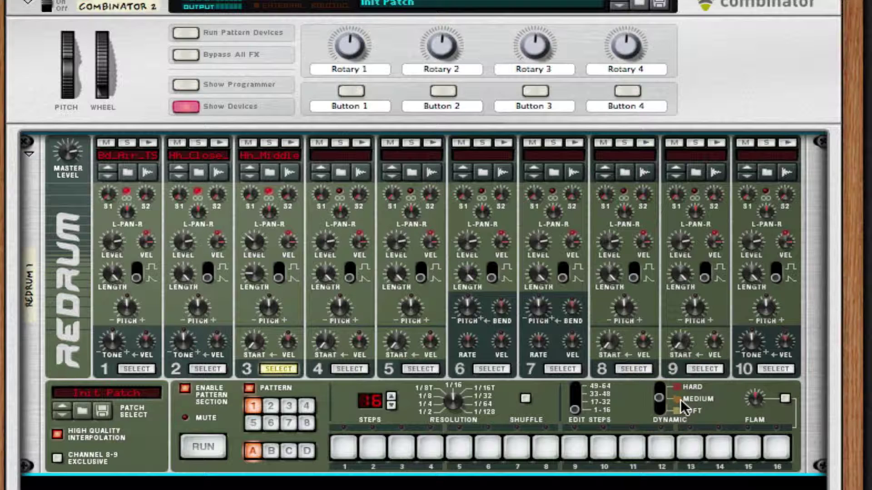
Program the channel 3 hi-hat on all 16 steps with Soft dynamics, and play the pattern to audition it.
drag(661, 396, 662, 424)
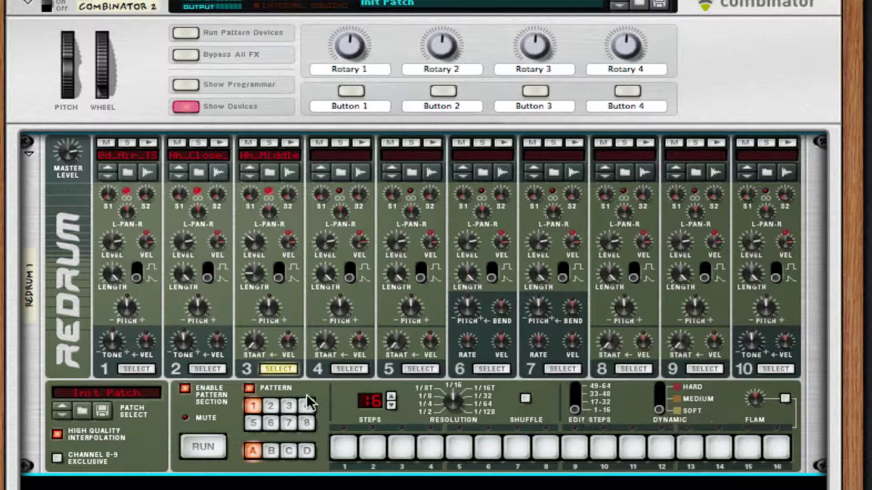
drag(335, 448, 776, 448)
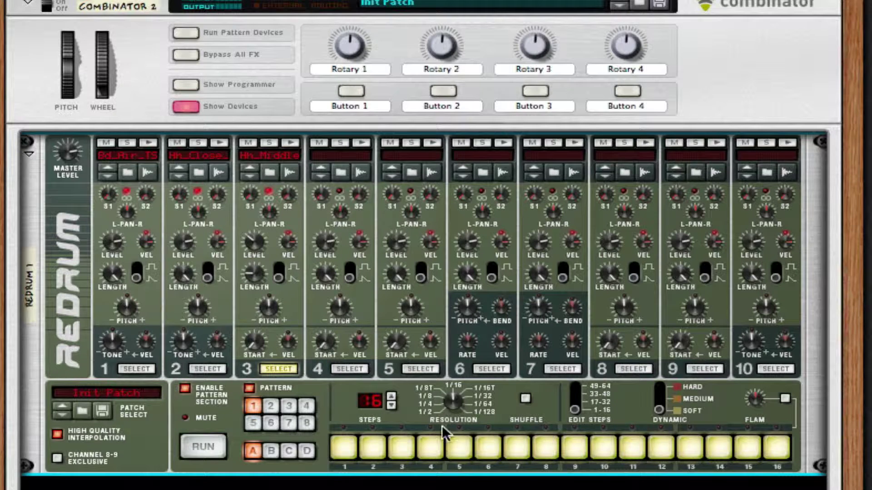
key(space)
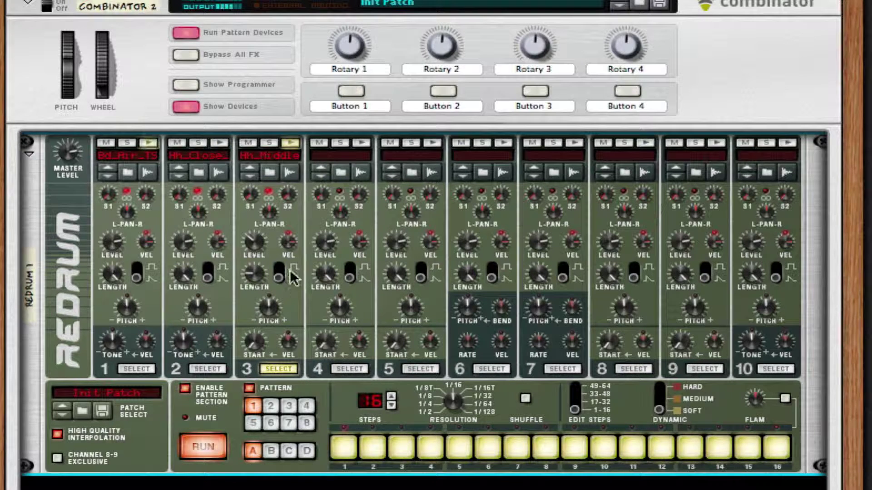
key(space)
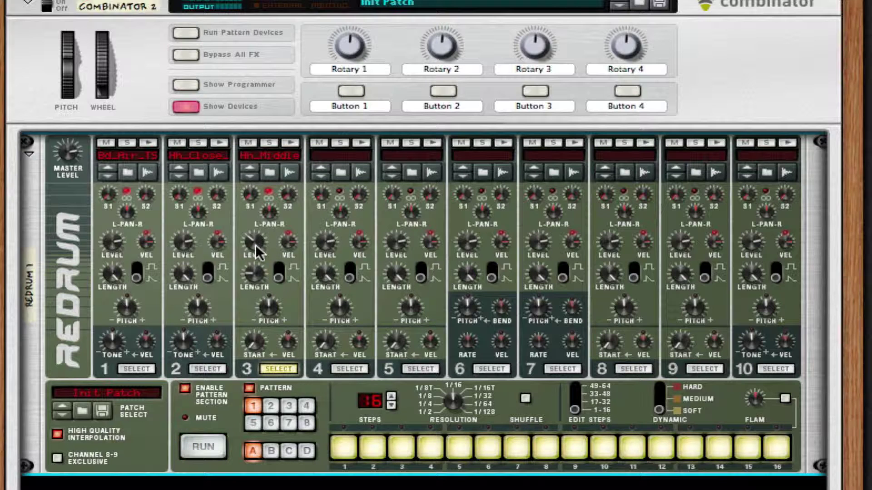
Raise the channel 3 hi-hat's level and set its length to 39 while auditioning the pattern.
drag(255, 244, 299, 214)
key(space)
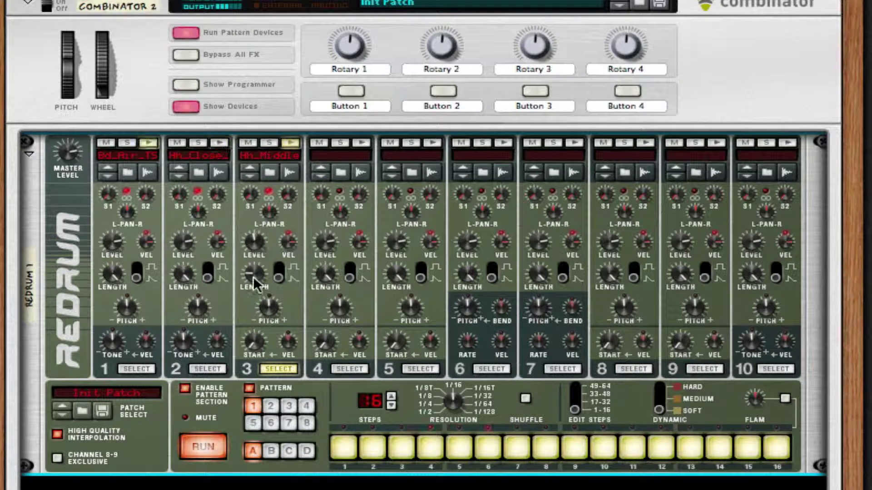
drag(253, 276, 257, 253)
key(space)
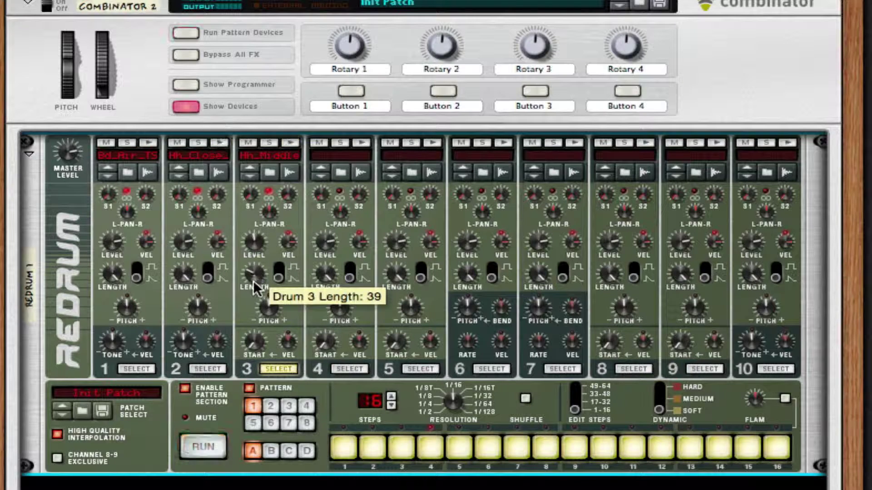
Load Sd_AirSnare2_LM.wav from Kong Sounds & Samples, 2. Snare Drums, into Redrum channel 4.
click(340, 172)
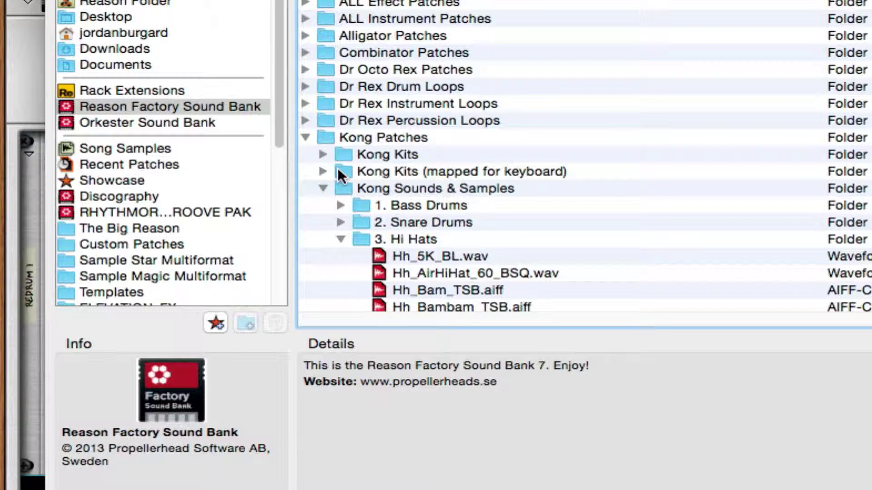
click(340, 239)
click(341, 222)
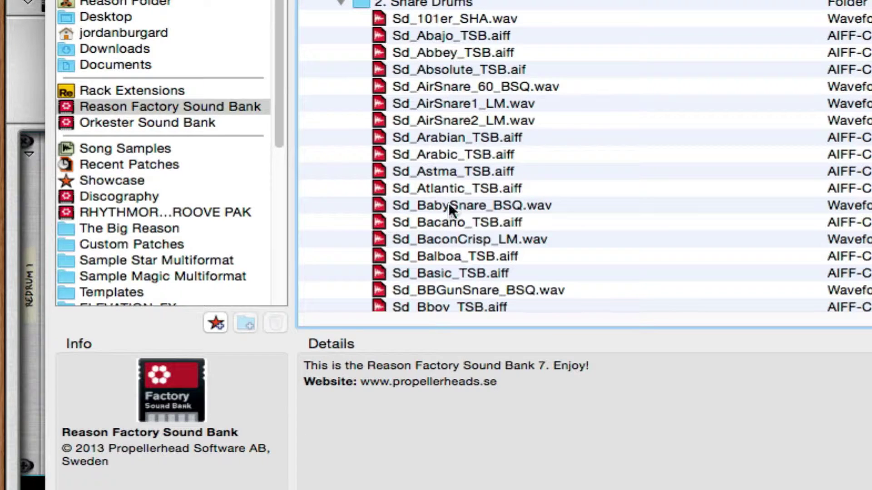
click(487, 120)
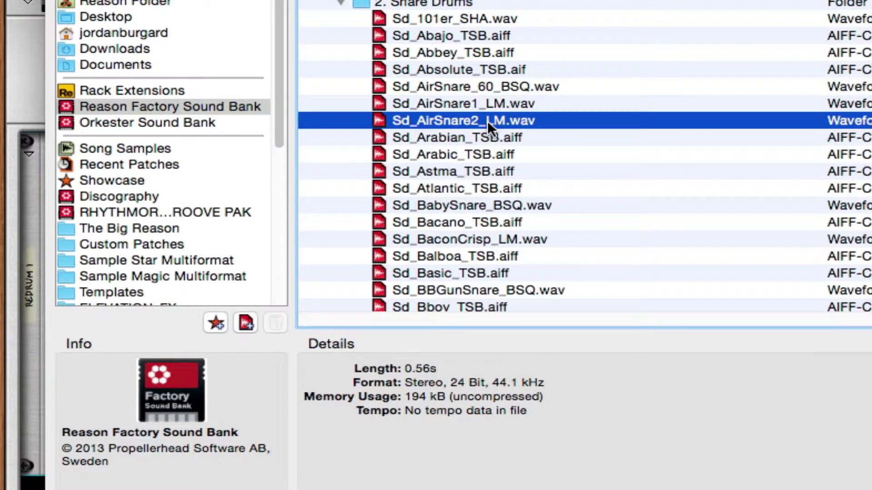
double_click(486, 121)
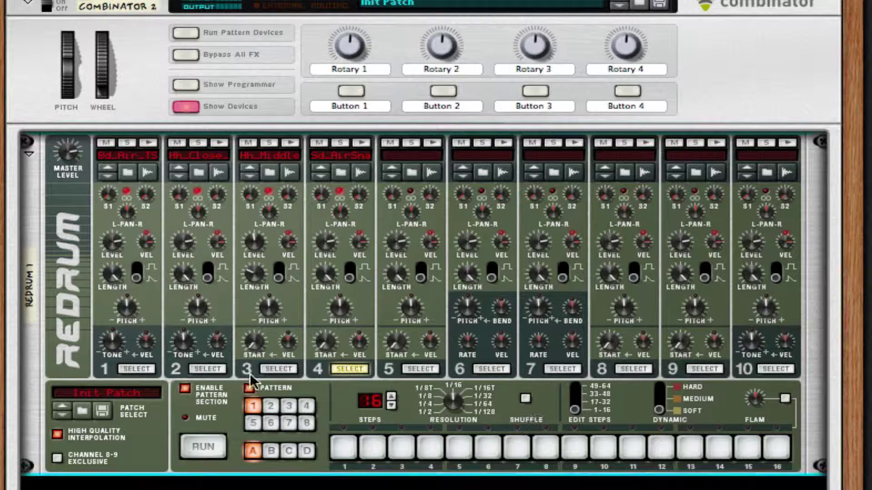
Program the channel 4 snare on steps 5 and 13 with Medium dynamics, and play the pattern to audition it.
click(206, 369)
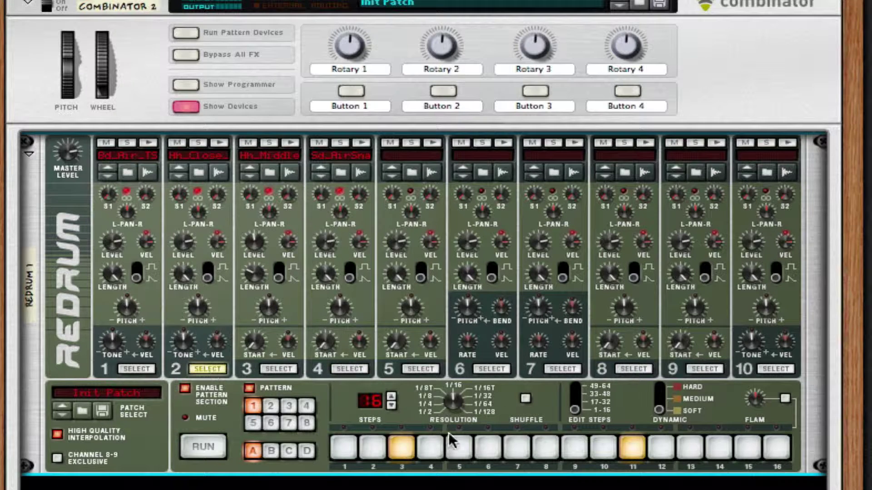
click(351, 369)
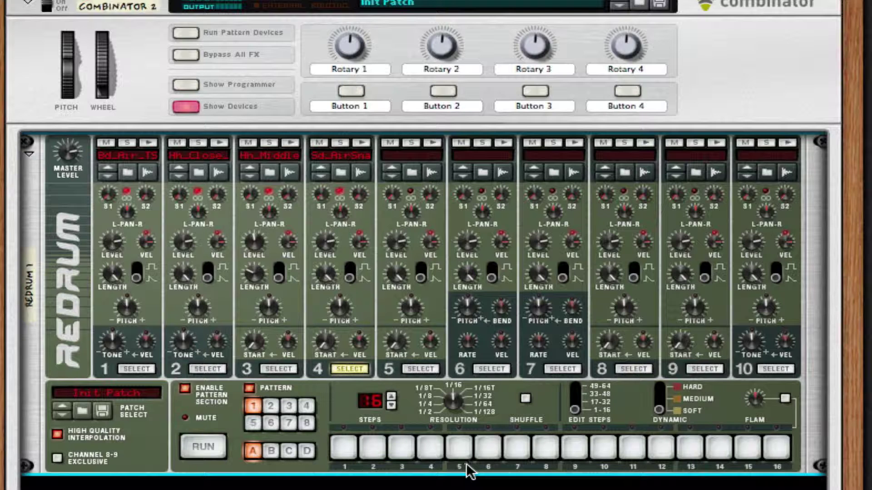
drag(663, 407, 662, 397)
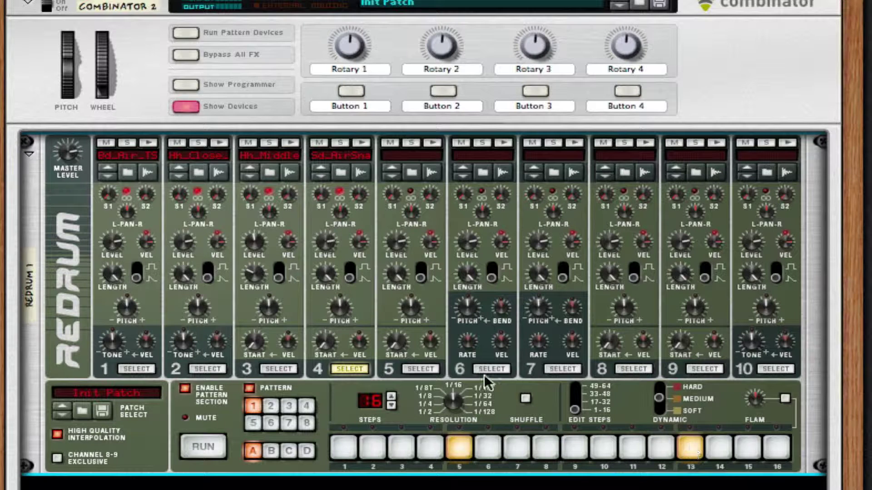
key(space)
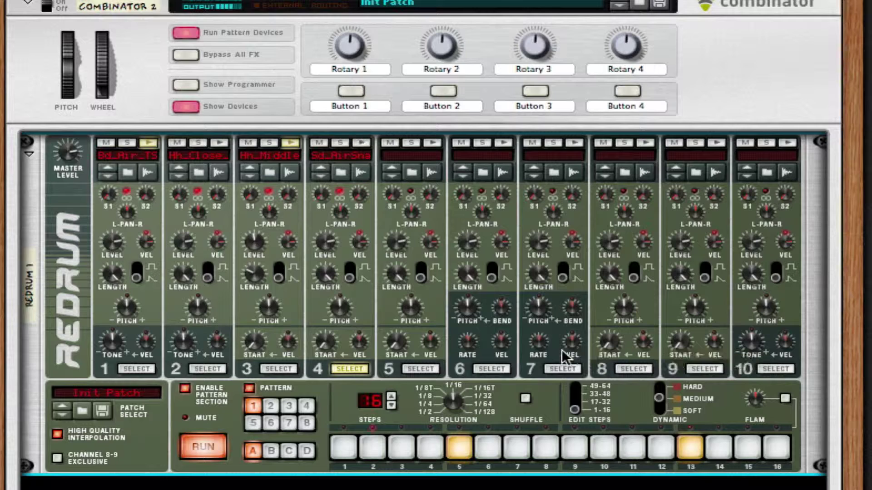
key(space)
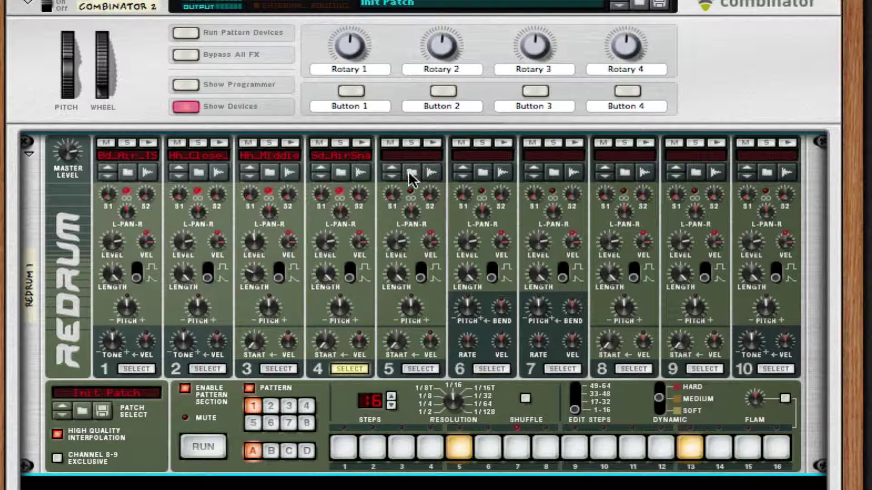
Load Cym_ThinCrash_60_BSQ.wav from Kong Sounds & Samples, 4. Cymbals, into Redrum channel 5.
click(410, 171)
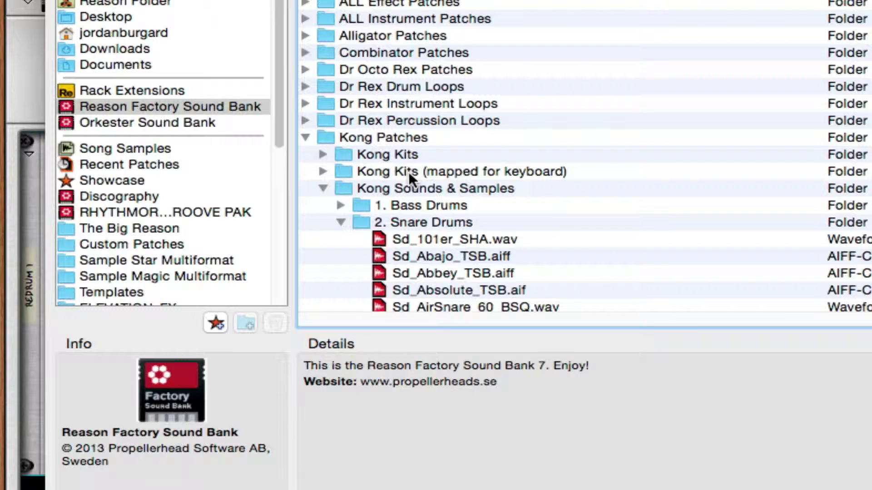
click(346, 221)
click(255, 228)
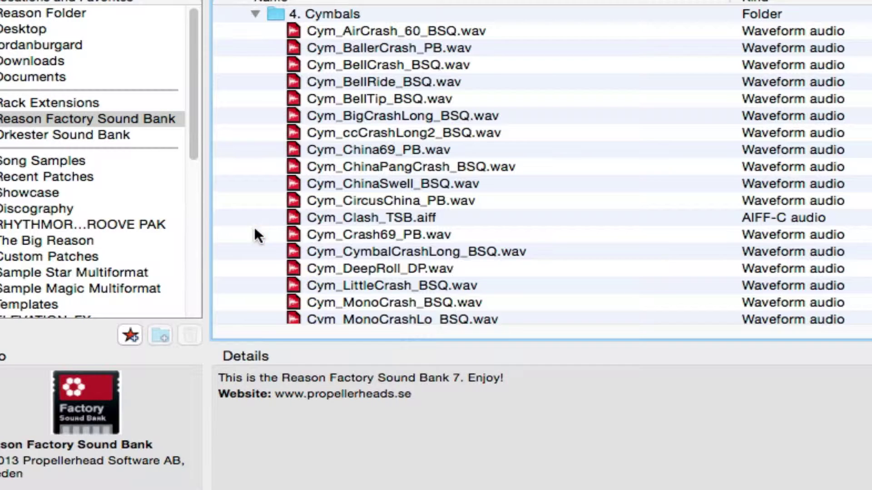
scroll(438, 231, down, 5)
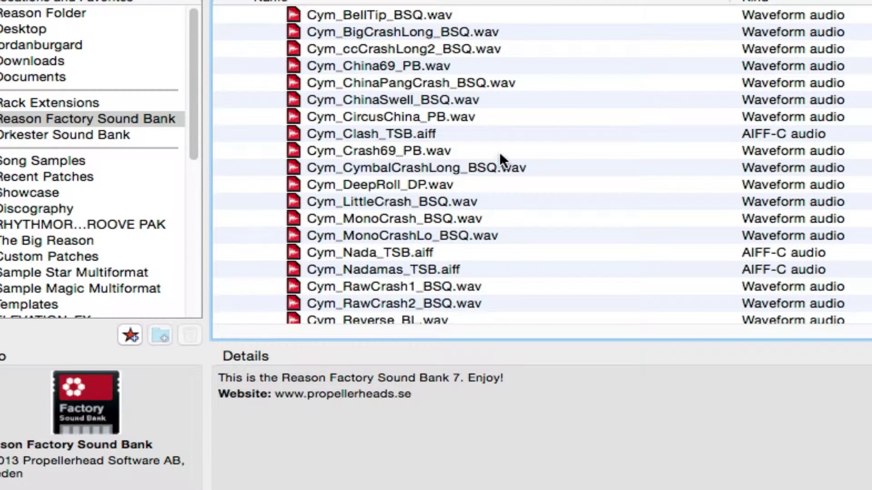
scroll(499, 151, down, 10)
scroll(432, 288, down, 3)
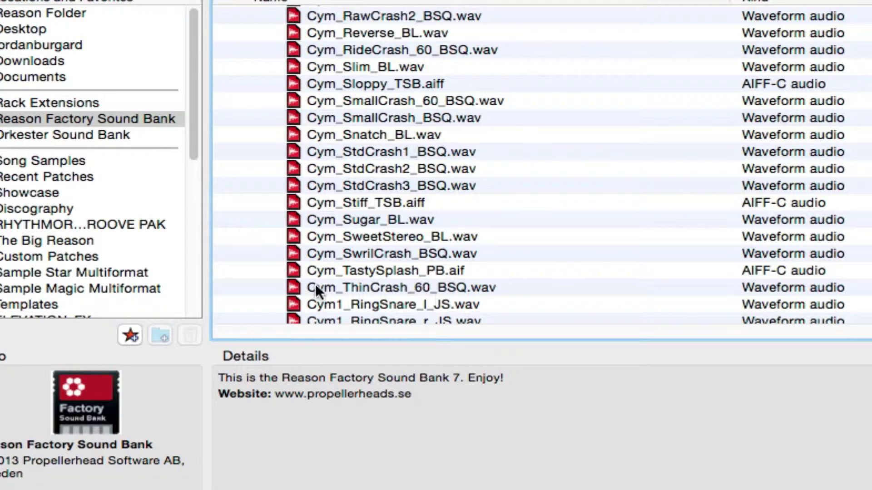
click(438, 289)
key(Return)
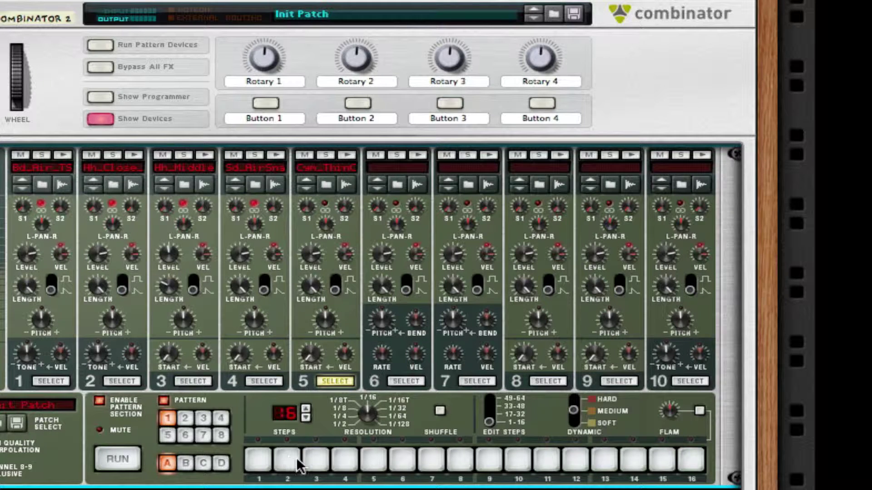
Program the channel 5 cymbal on steps 3, 6, 9 and 12 with Medium dynamics, and play the pattern to audition it.
click(315, 457)
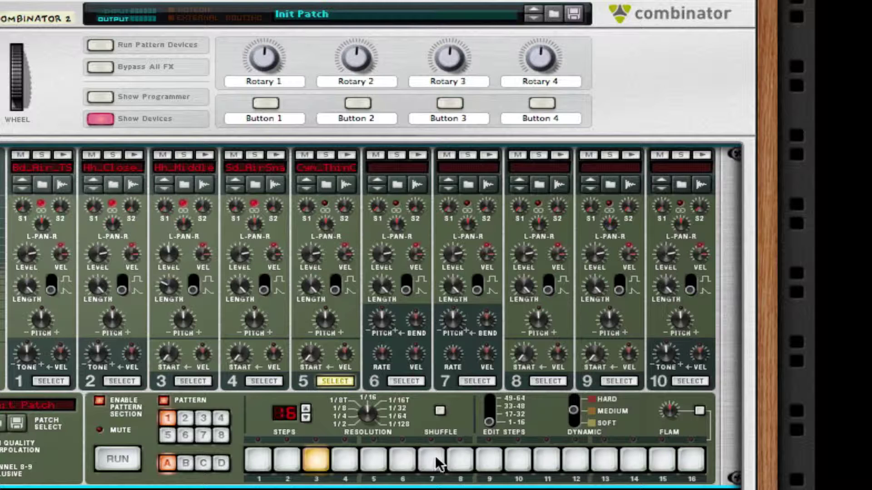
click(400, 459)
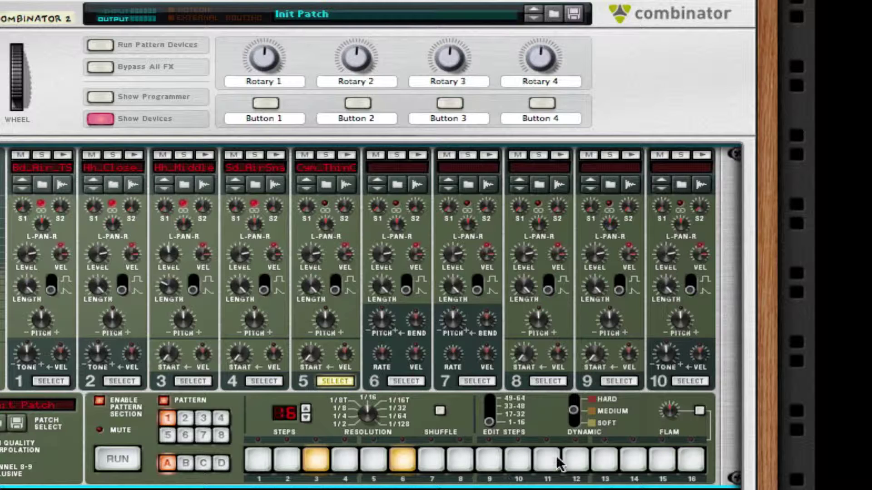
click(489, 459)
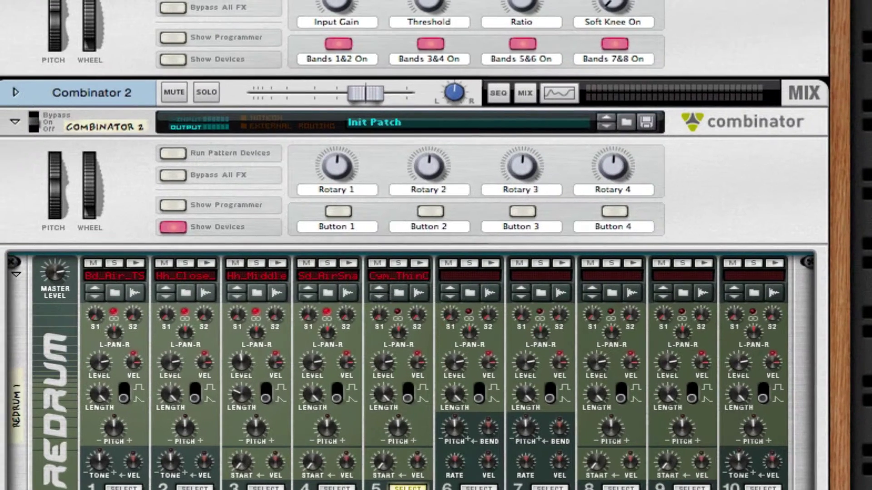
key(space)
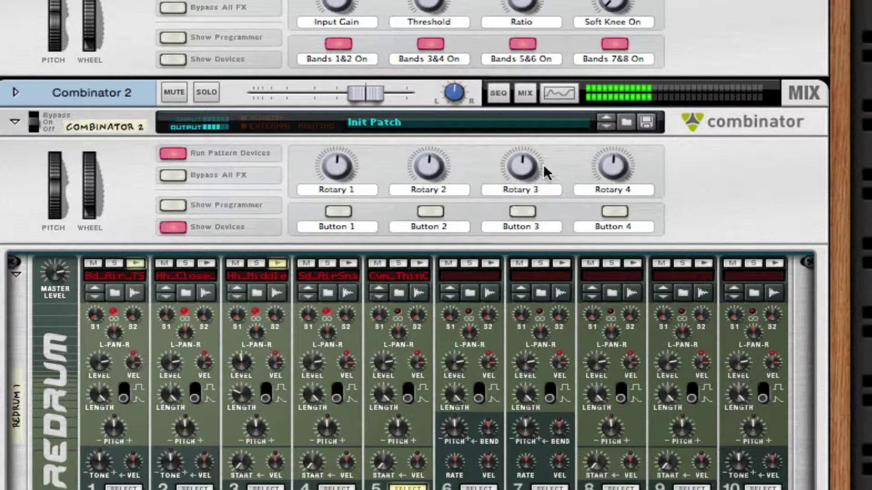
scroll(543, 164, down, 4)
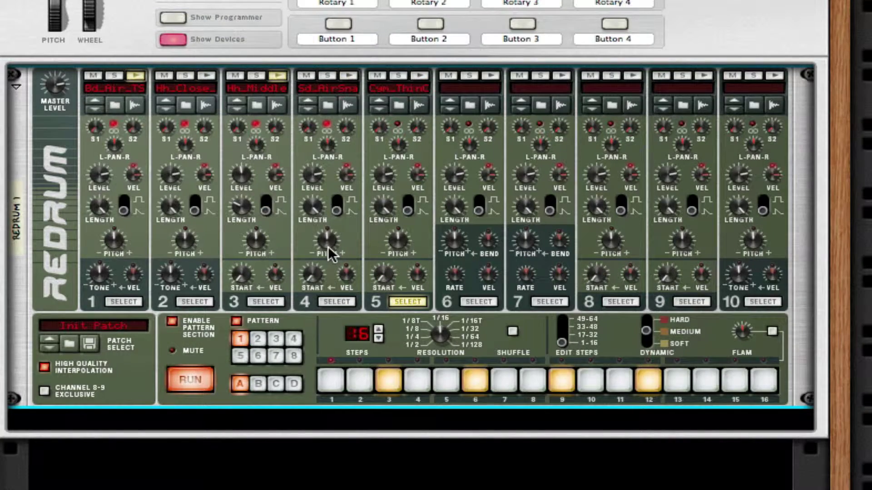
key(space)
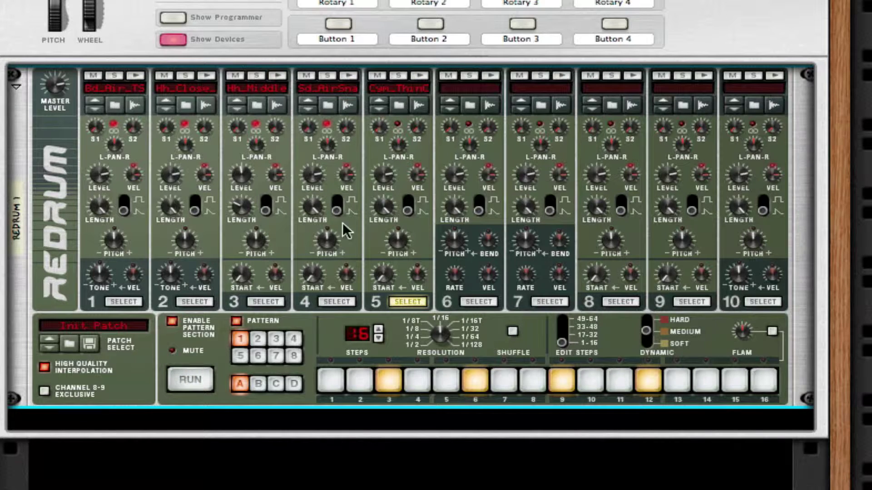
Set the channel 4 snare's pitch to 15, auditioning the snare before and after the change.
click(273, 74)
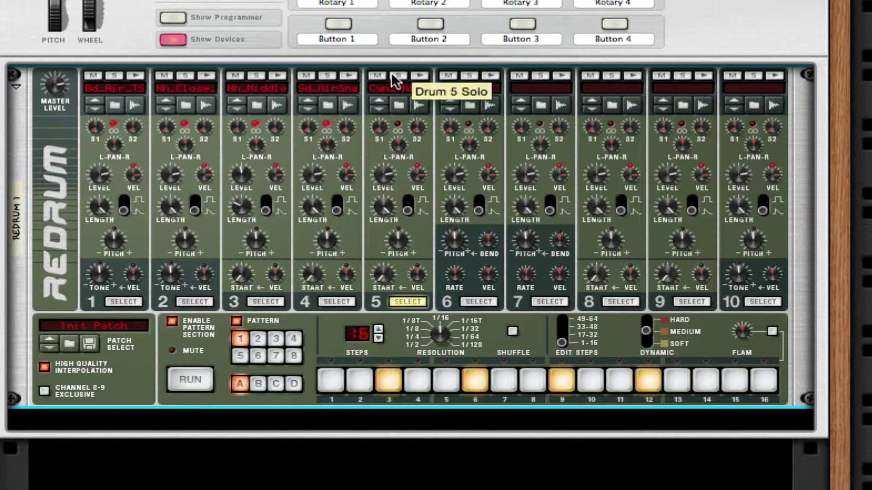
click(349, 75)
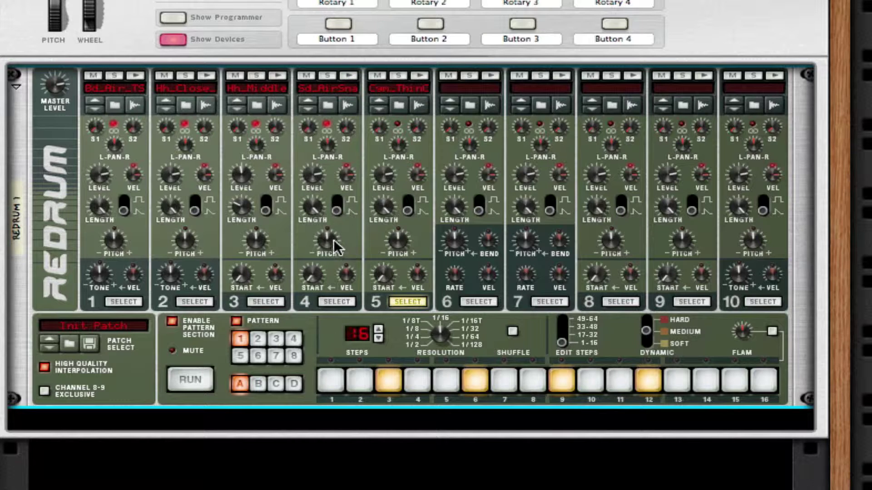
drag(331, 241, 348, 217)
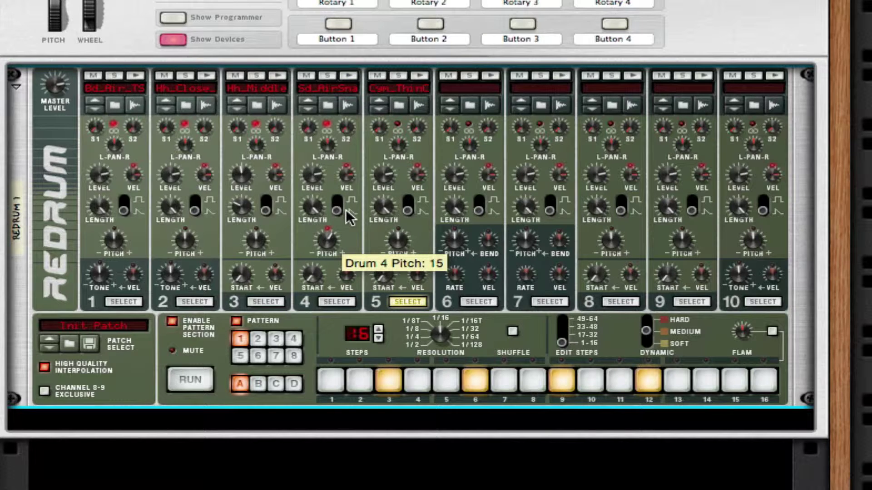
click(348, 75)
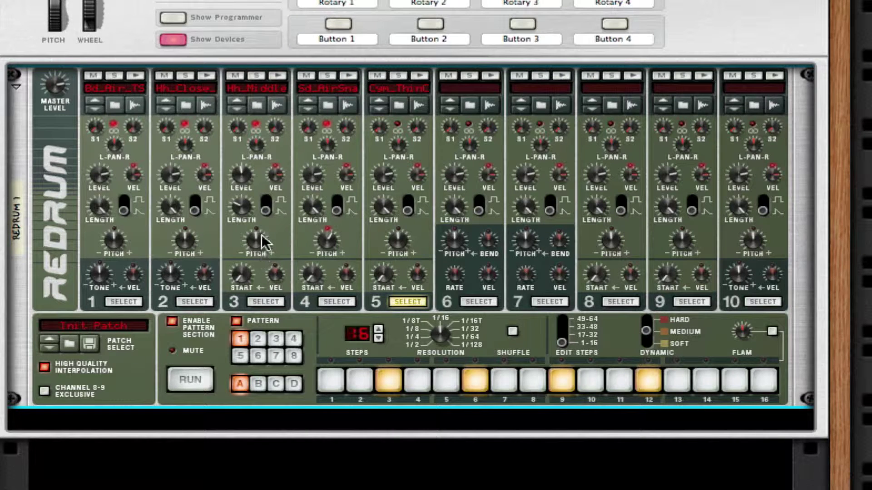
Set the channel 3 hi-hat's pitch to 12, then audition the hi-hat alone and within the full pattern.
mouse_move(261, 236)
mouse_down()
mouse_move(267, 209)
mouse_move(268, 220)
mouse_up()
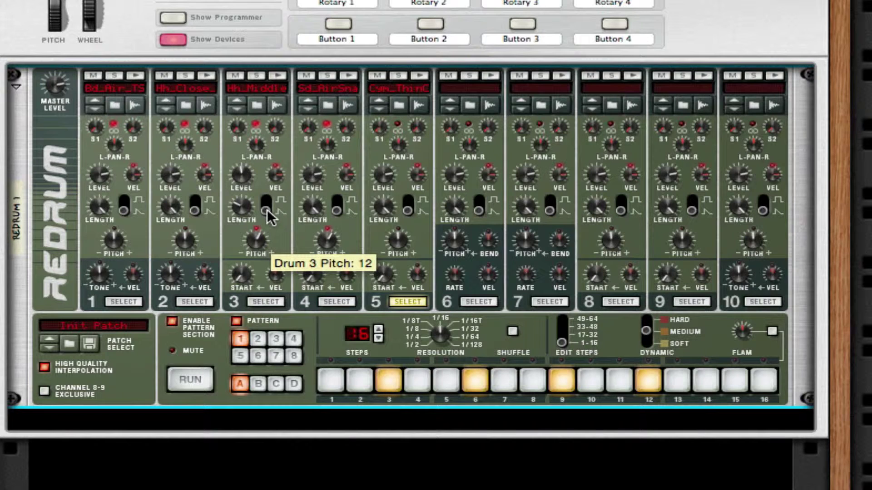
click(278, 75)
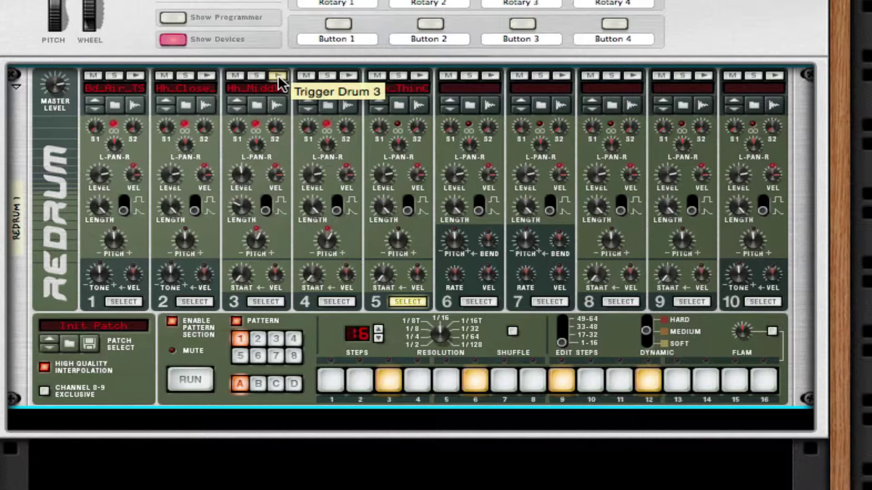
key(space)
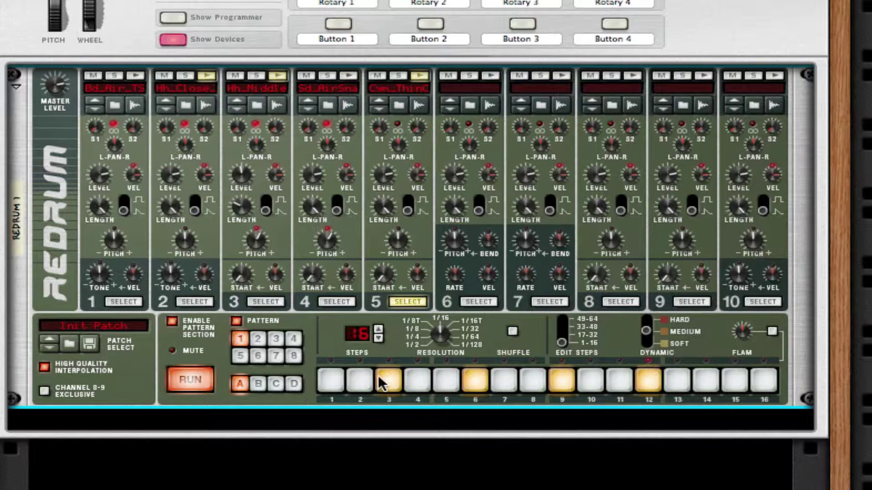
key(space)
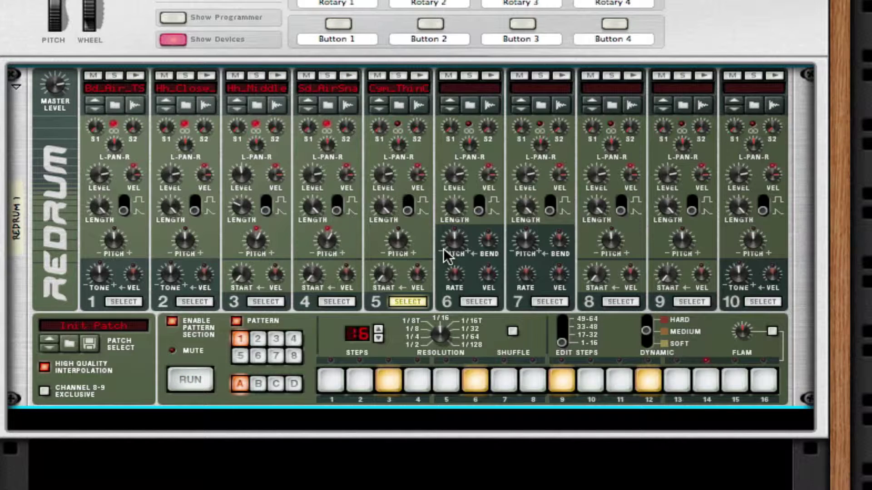
Connect Redrum's Send Out 1 and 2 to Combinator 2's left and right Combi Inputs on the back of the rack.
drag(96, 127, 96, 104)
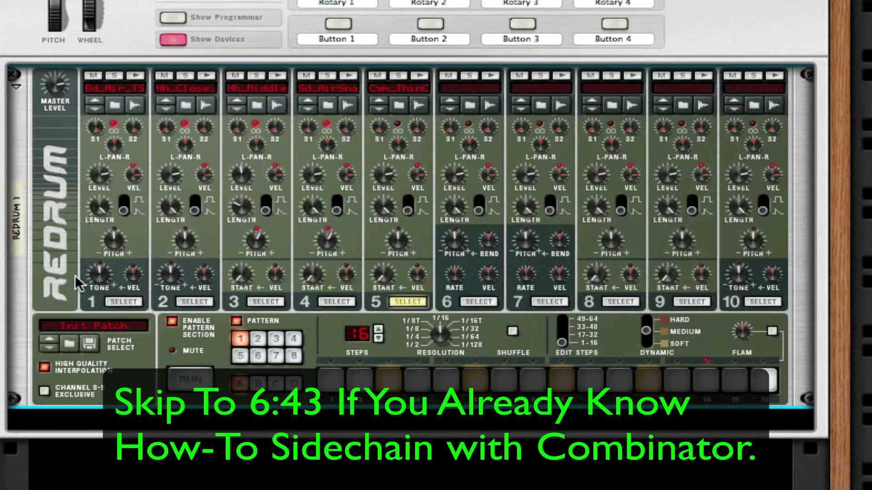
key(Tab)
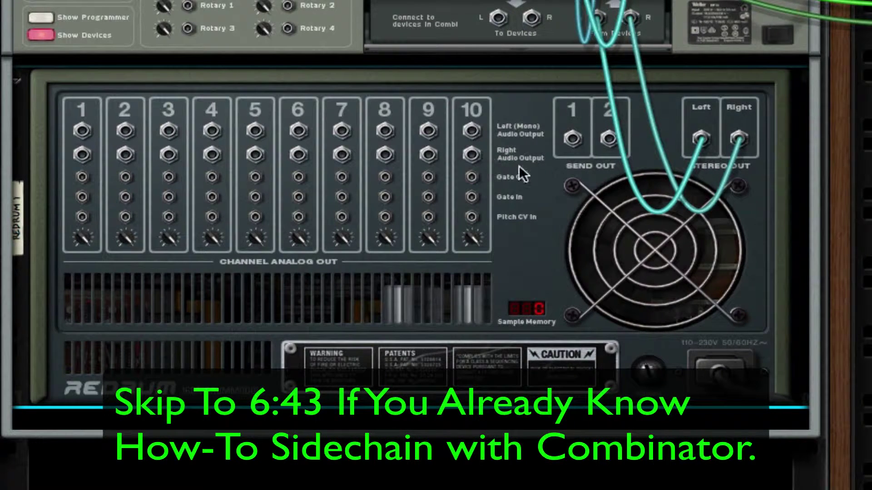
drag(572, 139, 412, 101)
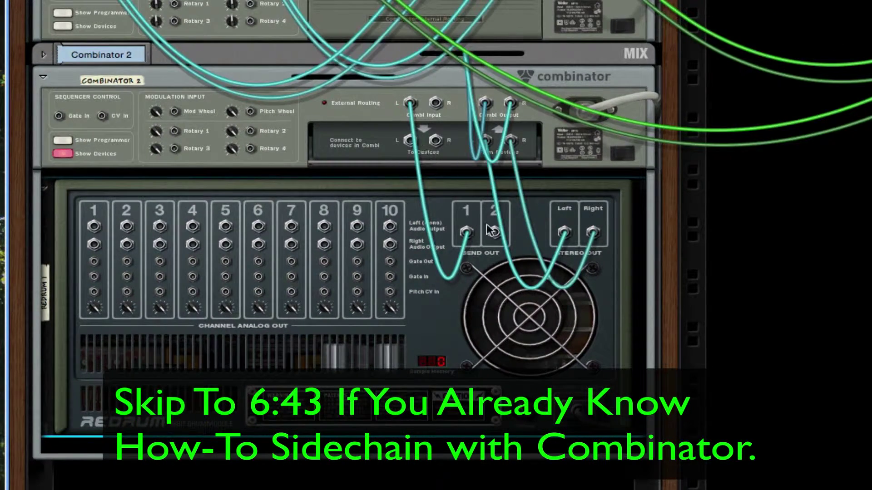
drag(494, 233, 436, 102)
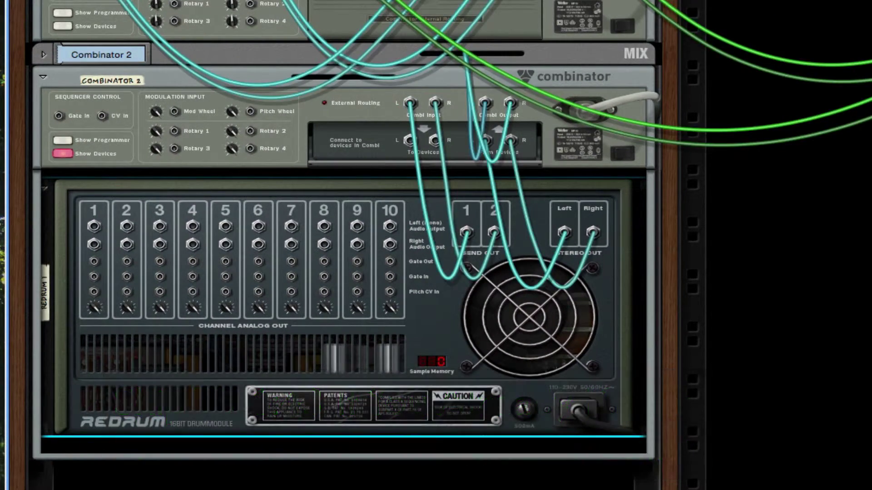
Create a new Combinator in the empty rack column and place an MClass Compressor inside it.
right_click(750, 256)
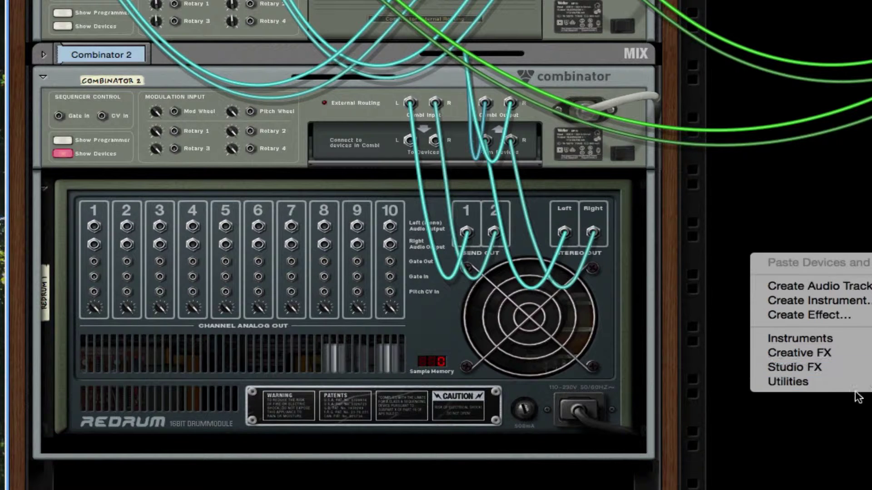
click(870, 381)
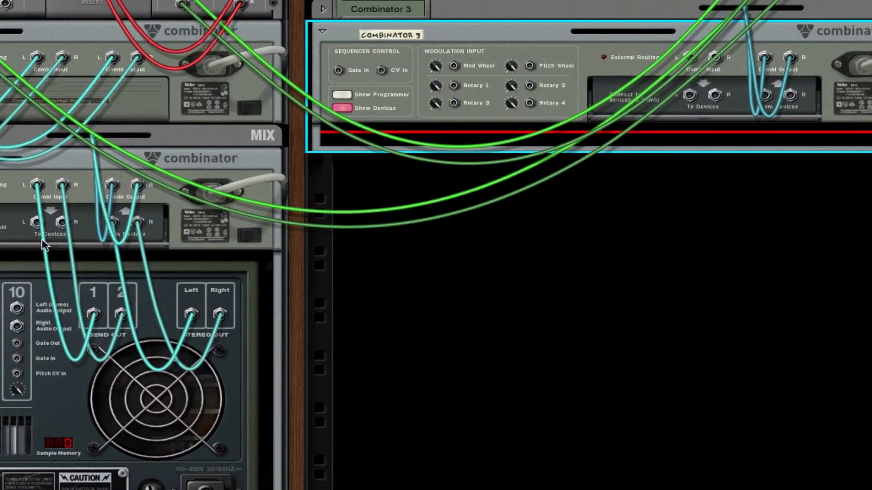
right_click(562, 110)
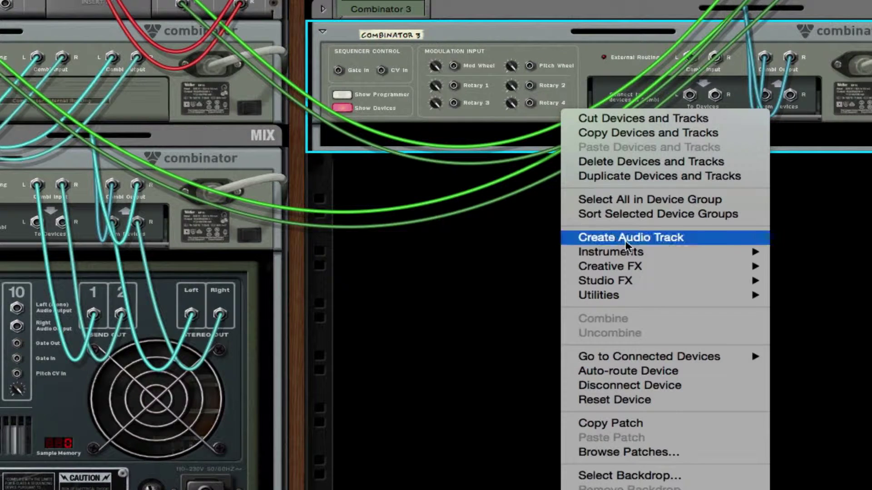
mouse_move(631, 285)
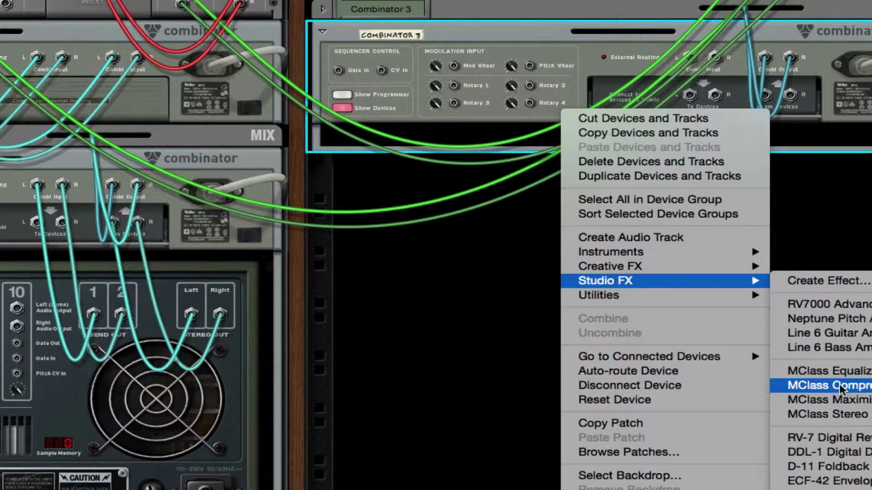
click(840, 390)
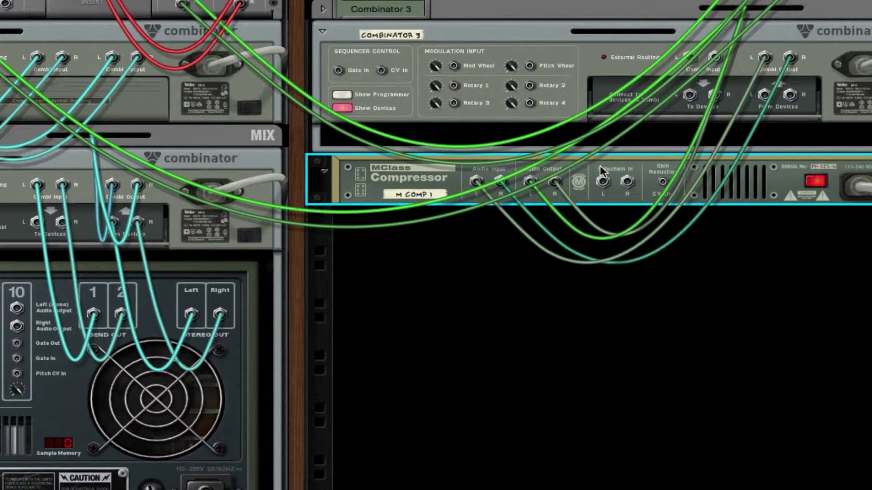
drag(600, 165, 688, 109)
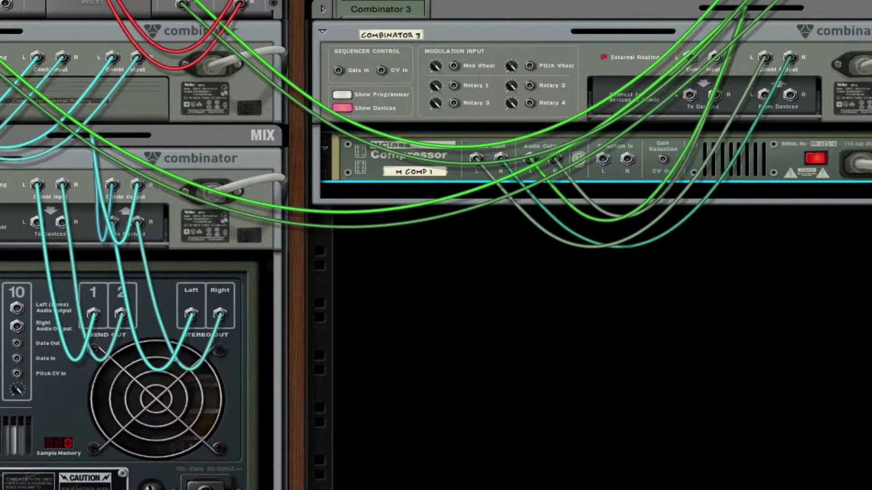
Route Combinator 2's To Devices outputs to Combinator 3's Combi Inputs, and Combinator 3's To Devices outputs to the MClass Compressor's sidechain inputs.
drag(36, 223, 691, 56)
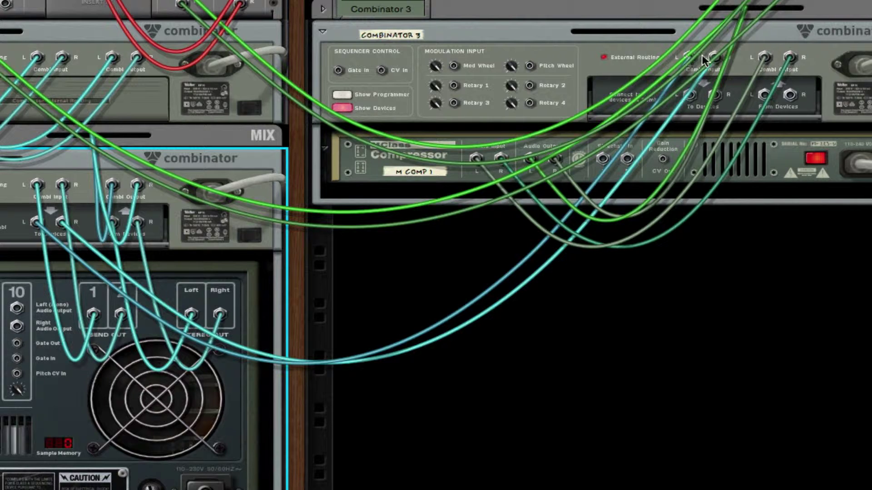
drag(689, 95, 604, 159)
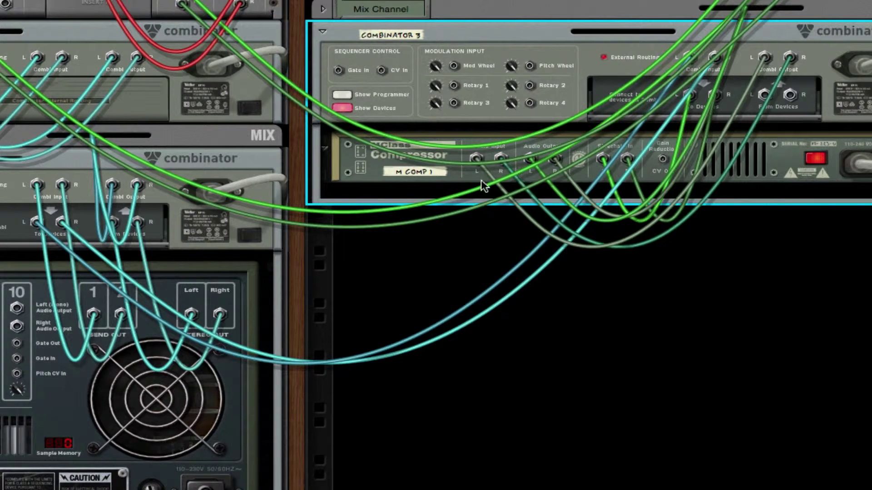
key(Tab)
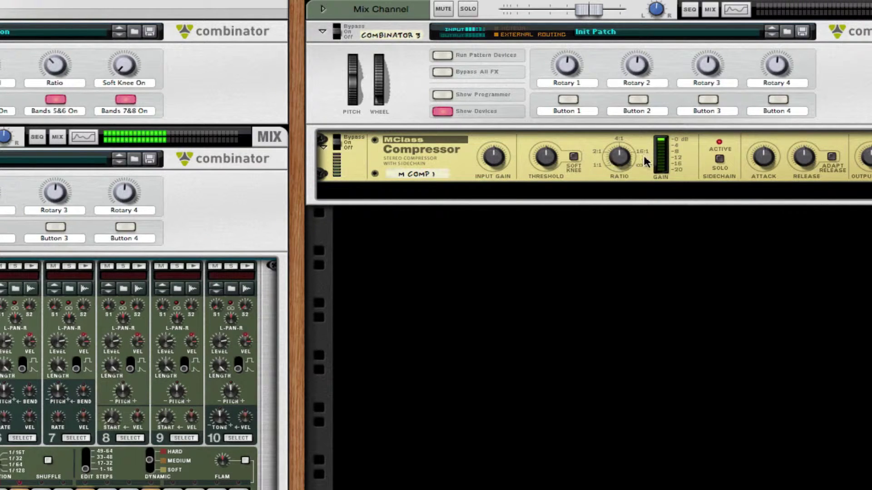
mouse_move(624, 168)
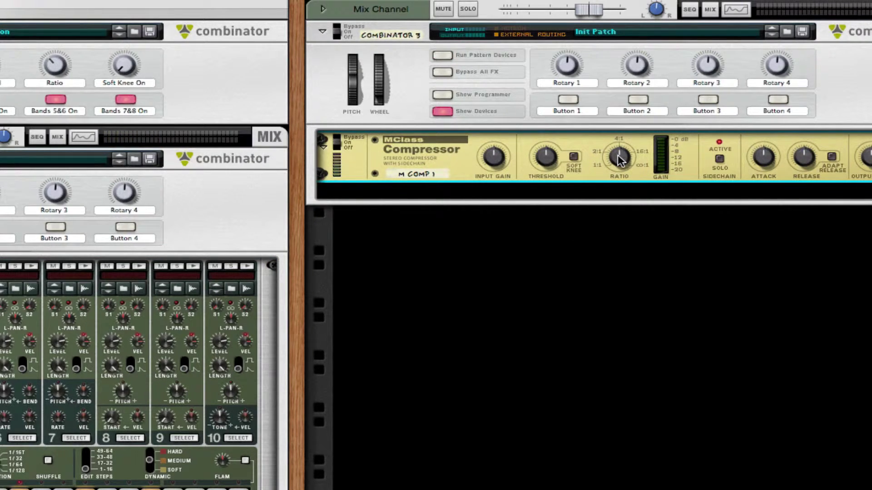
Disconnect the sidechain routing cables from Combinator 2's Combi Inputs and To Devices outputs on the back of the rack.
key(Tab)
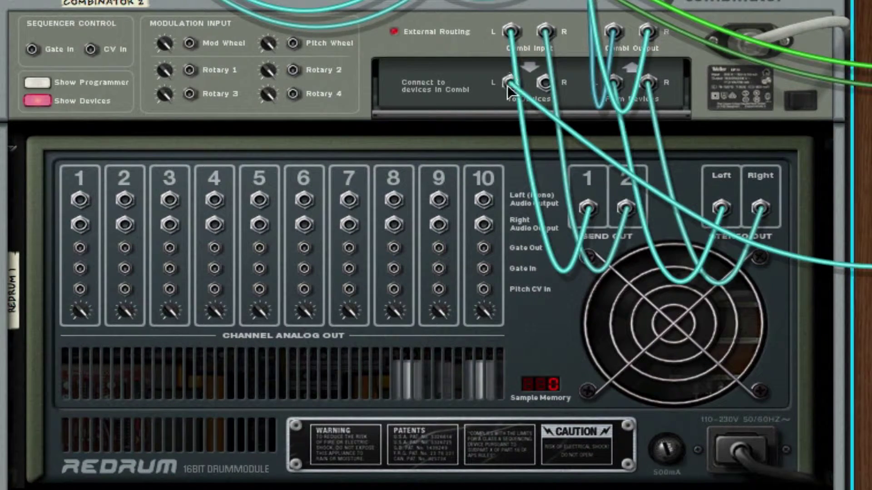
drag(508, 83, 526, 39)
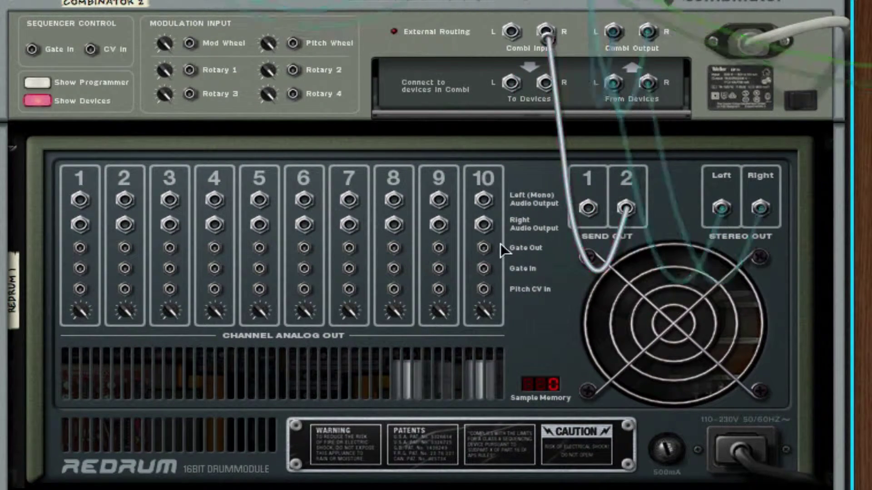
key(Tab)
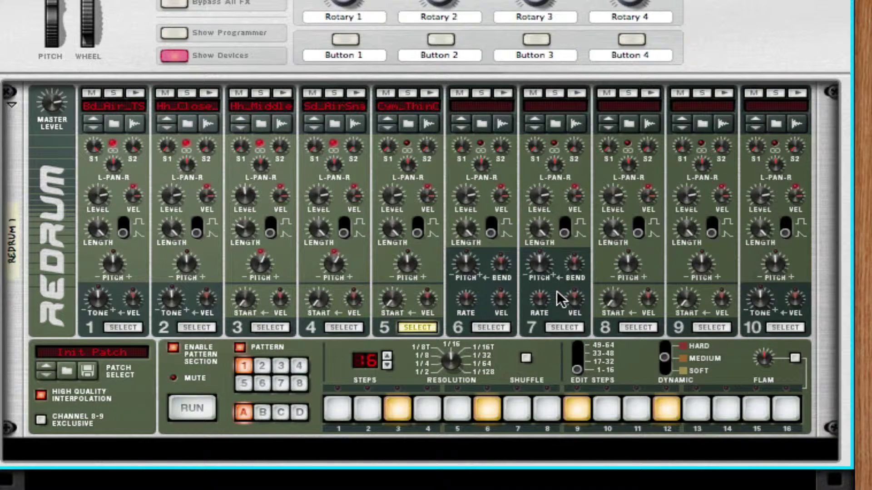
Add a Pulveriser Demolition effect below Redrum in Combinator 2 and set its Squash to 25%.
right_click(752, 371)
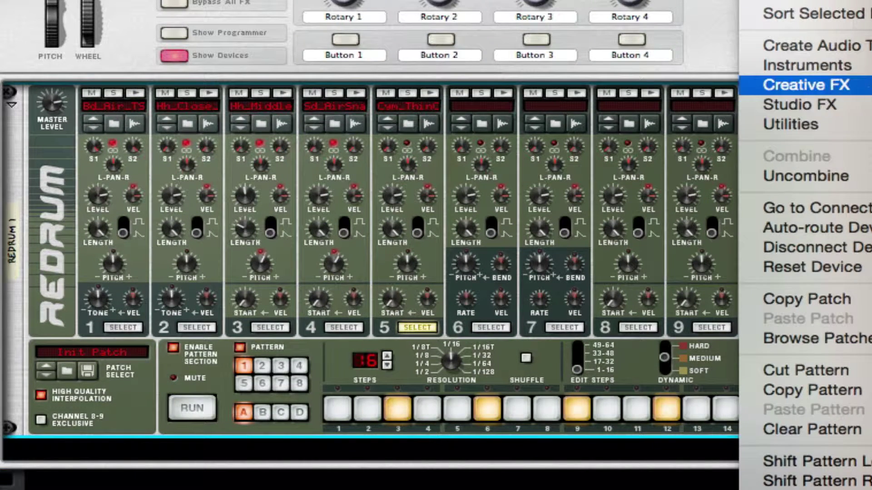
click(870, 124)
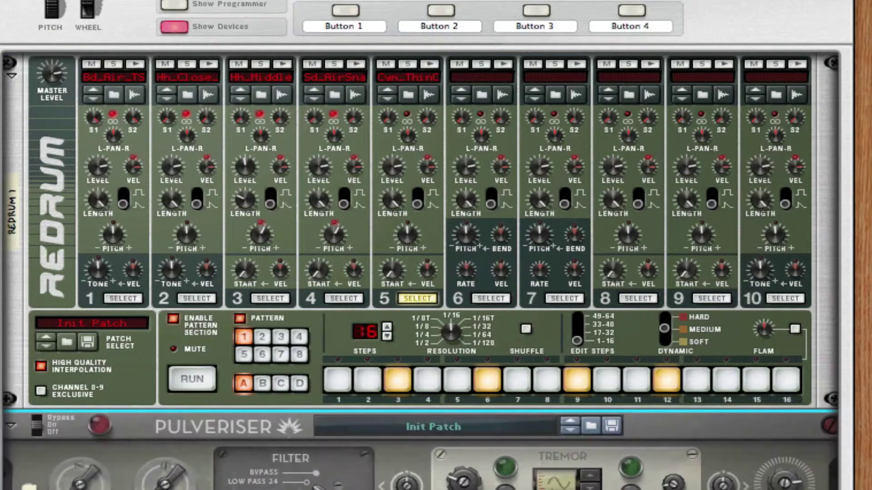
drag(81, 473, 81, 434)
drag(102, 368, 104, 354)
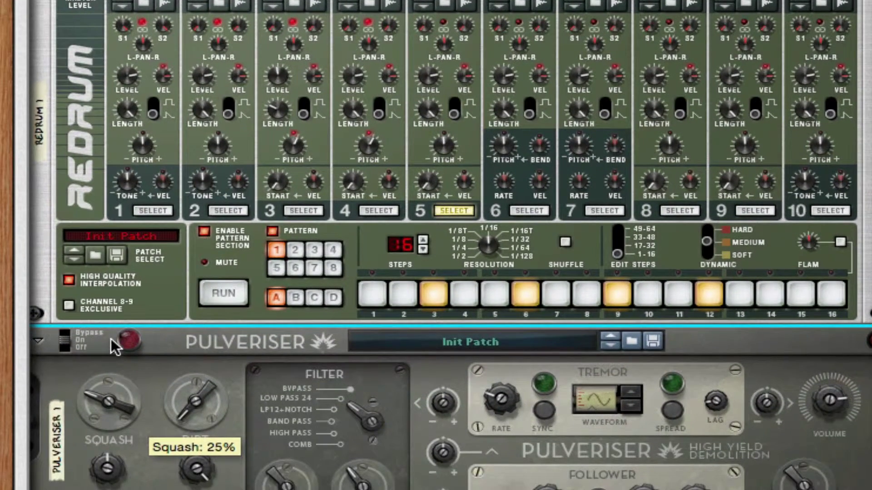
scroll(114, 424, down, 5)
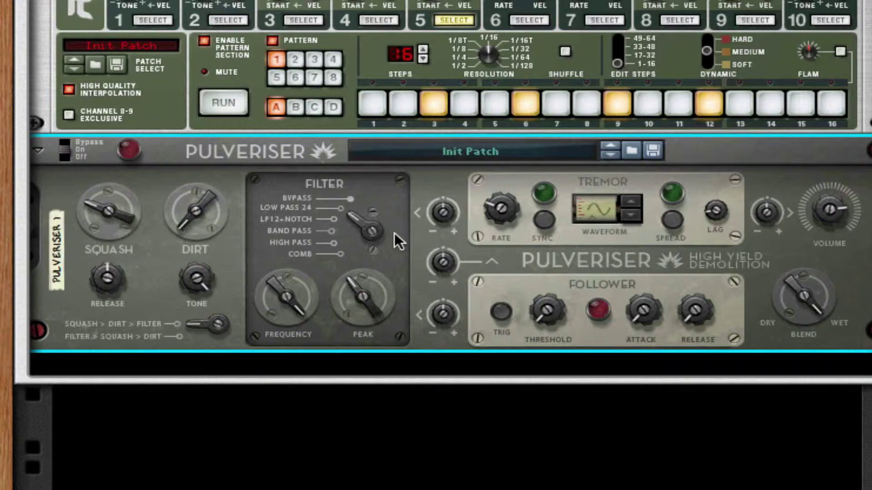
Try adding an MClass Compressor below the Pulveriser, and delete it.
right_click(495, 257)
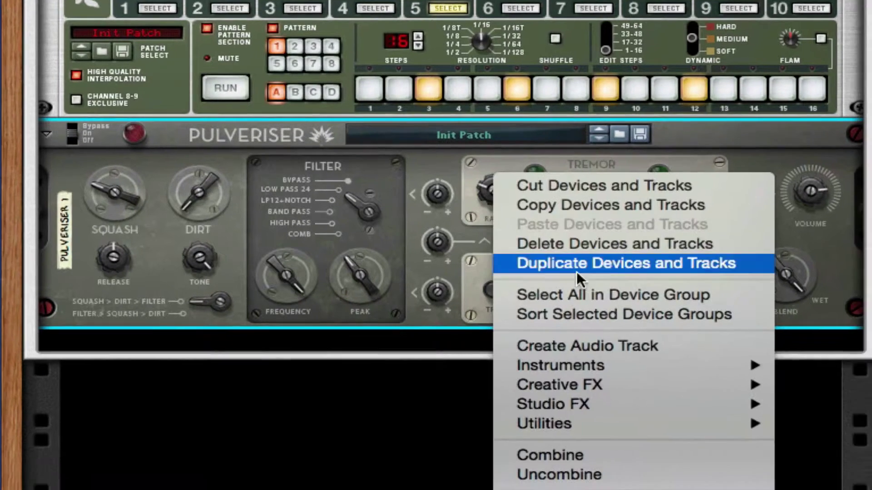
mouse_move(563, 429)
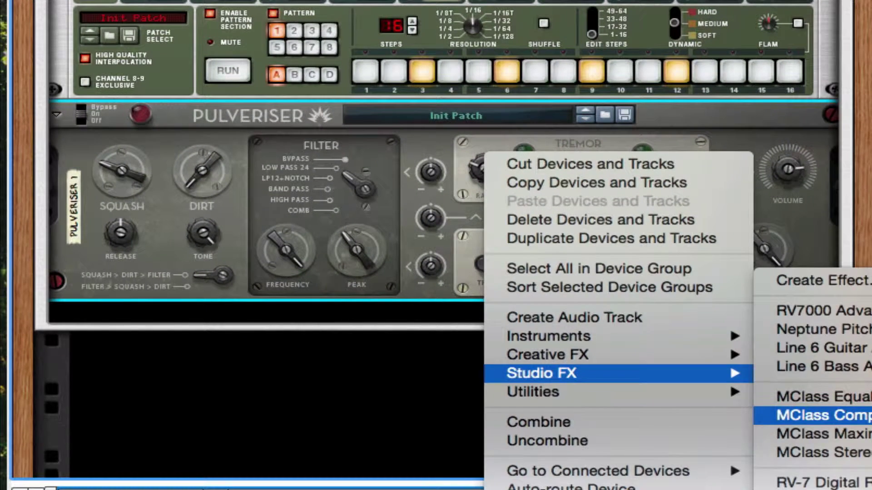
click(821, 415)
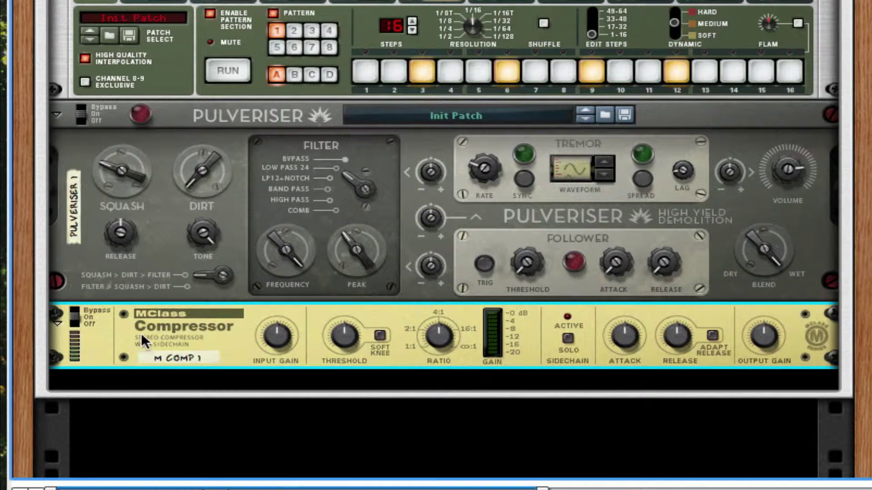
key(Delete)
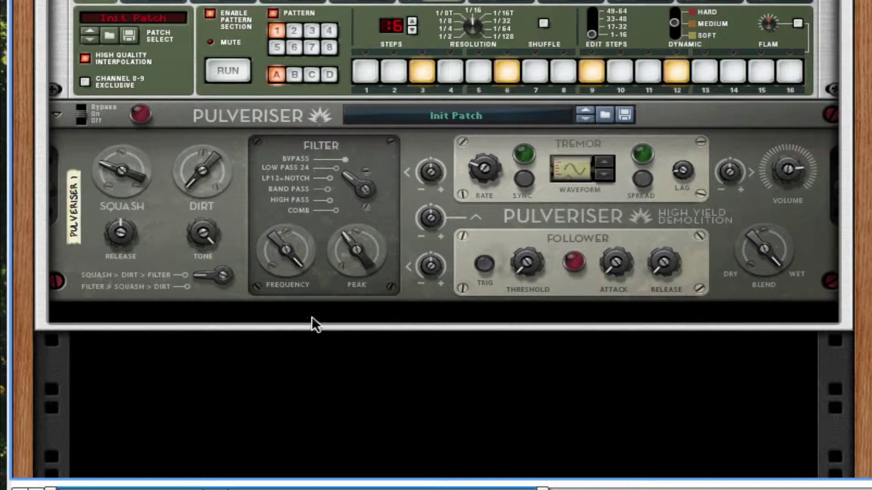
Add a Scream 4 Distortion below the Pulveriser and set its Damage Control to 59.
right_click(192, 277)
right_click(156, 250)
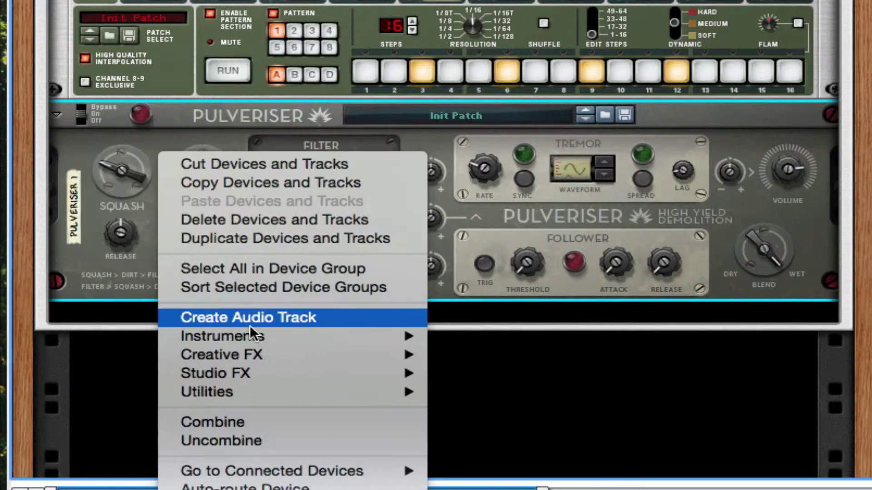
mouse_move(300, 373)
mouse_move(356, 353)
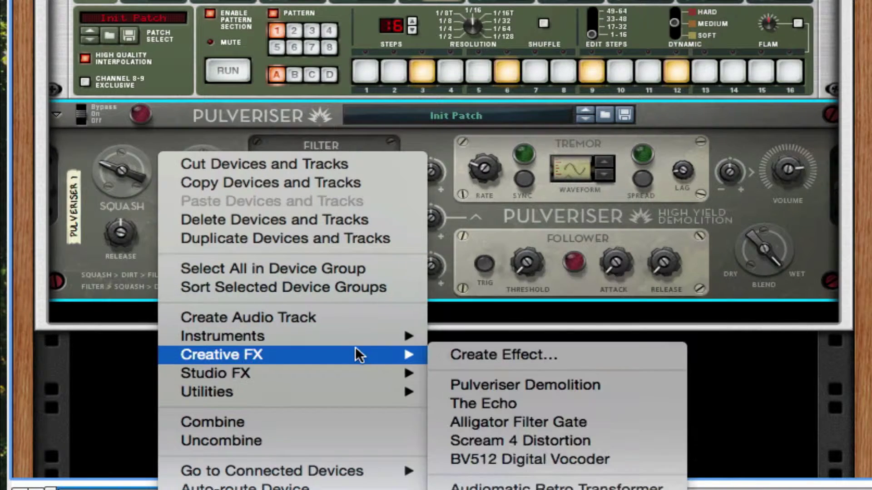
click(538, 439)
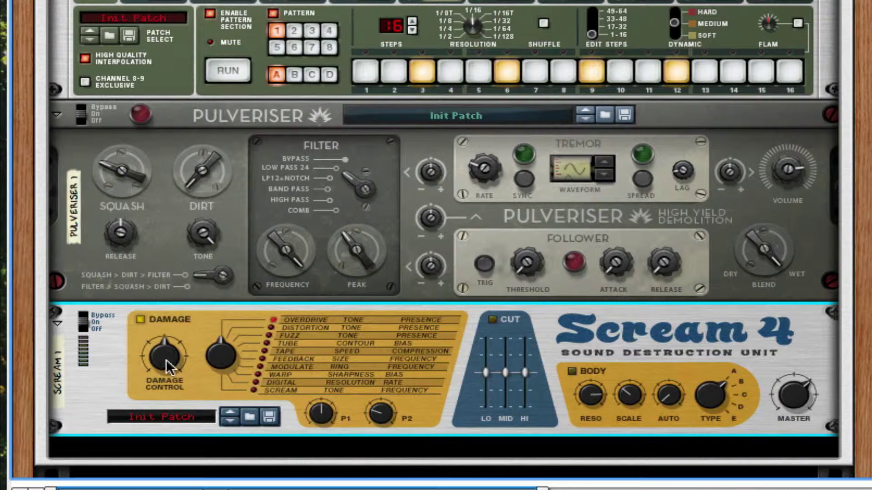
drag(165, 358, 160, 339)
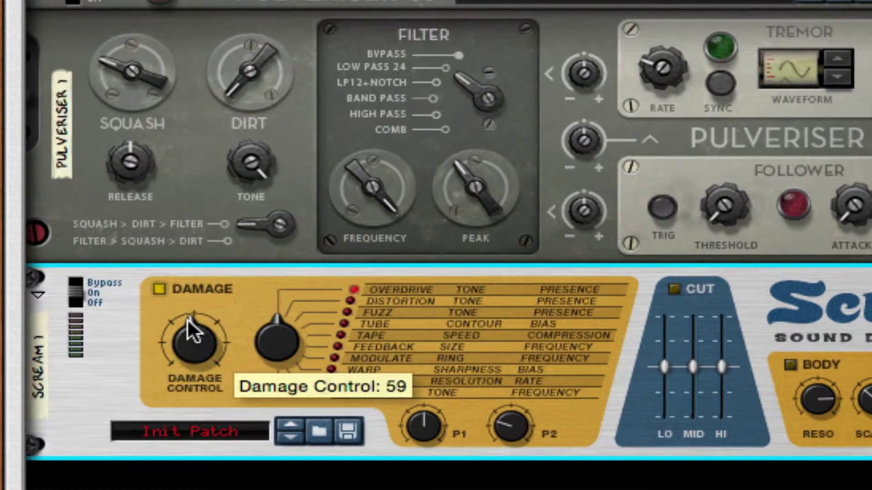
Set Scream 4's damage type to Tape with Parameter 1 at 84, raise Parameter 2, and lower Damage Control slightly.
drag(277, 350, 293, 184)
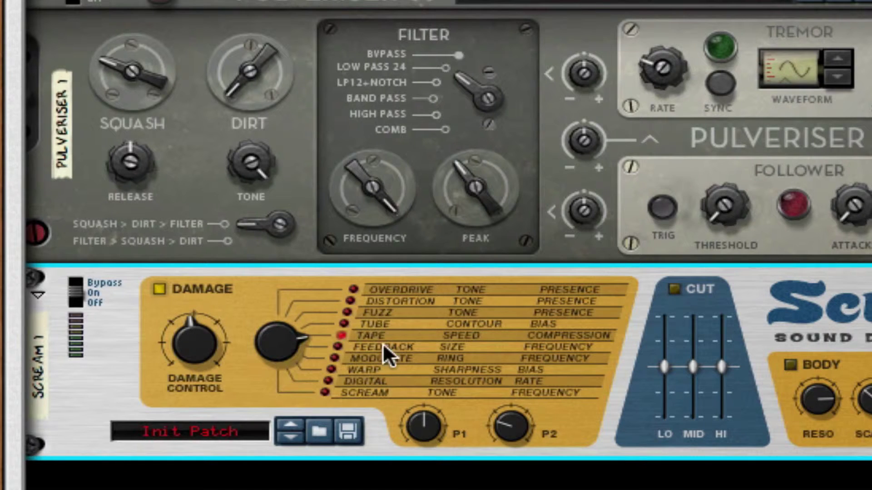
drag(274, 351, 276, 381)
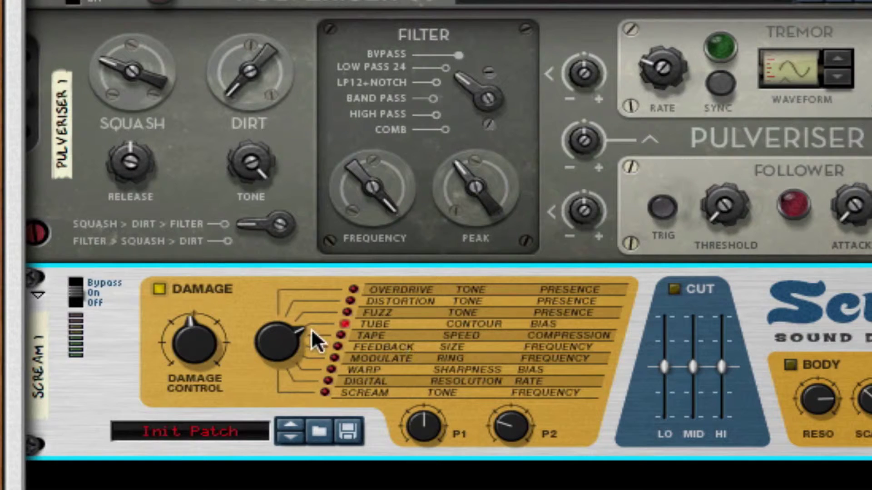
drag(290, 341, 296, 305)
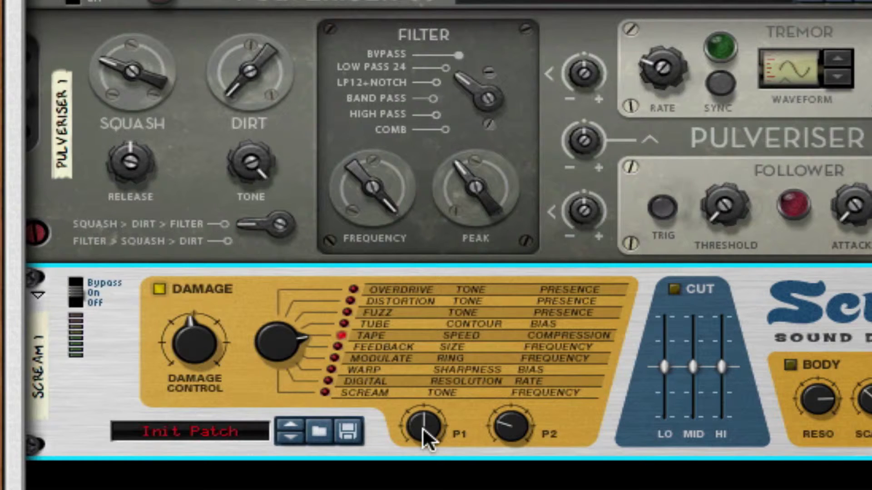
drag(422, 426, 432, 407)
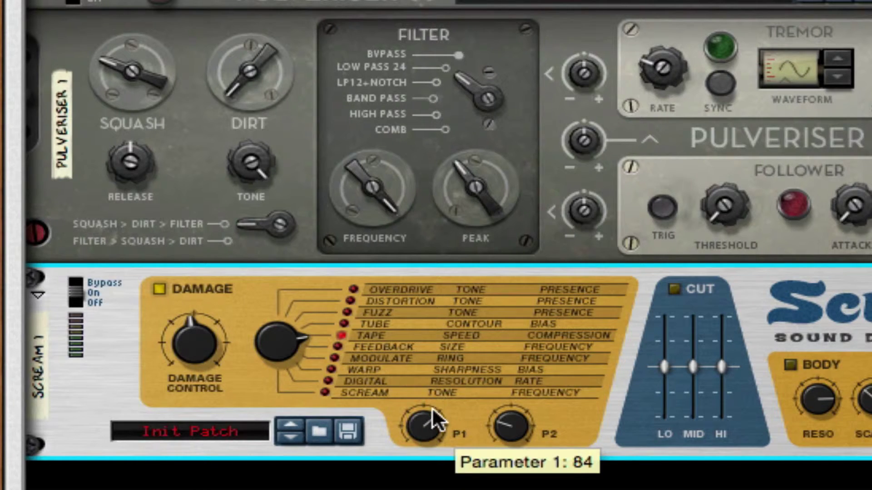
drag(514, 422, 517, 397)
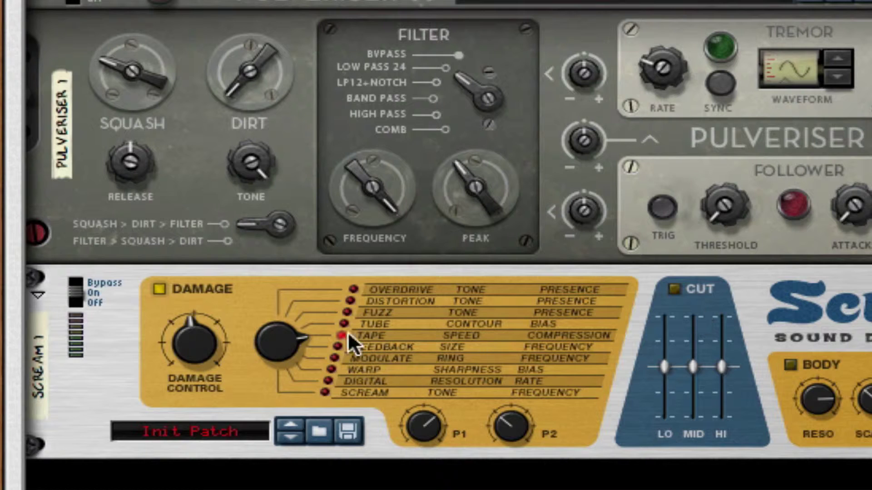
drag(220, 344, 200, 360)
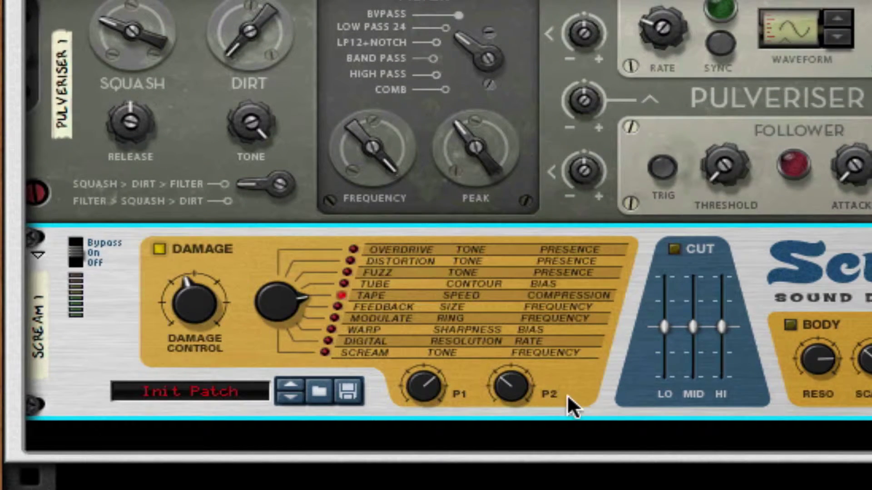
Add an MClass Stereo Imager below Scream 4 with its low band set to mono, and reduce the Pulveriser's Squash slightly.
right_click(568, 397)
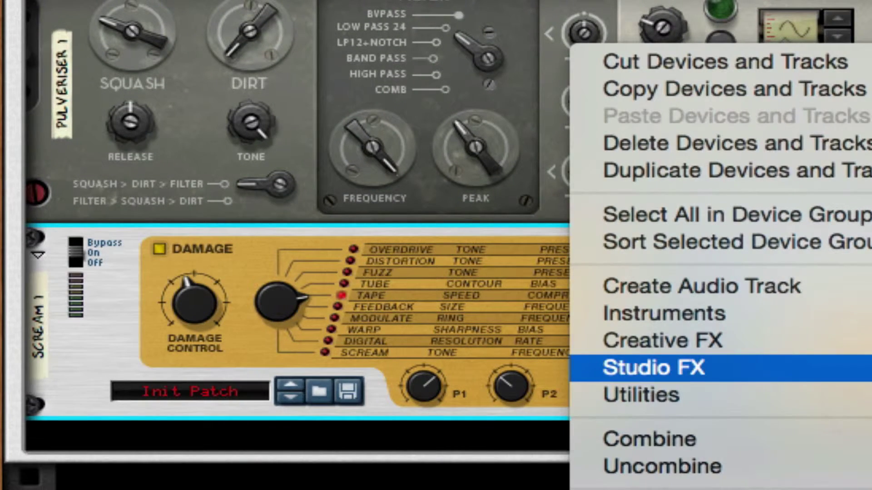
click(867, 395)
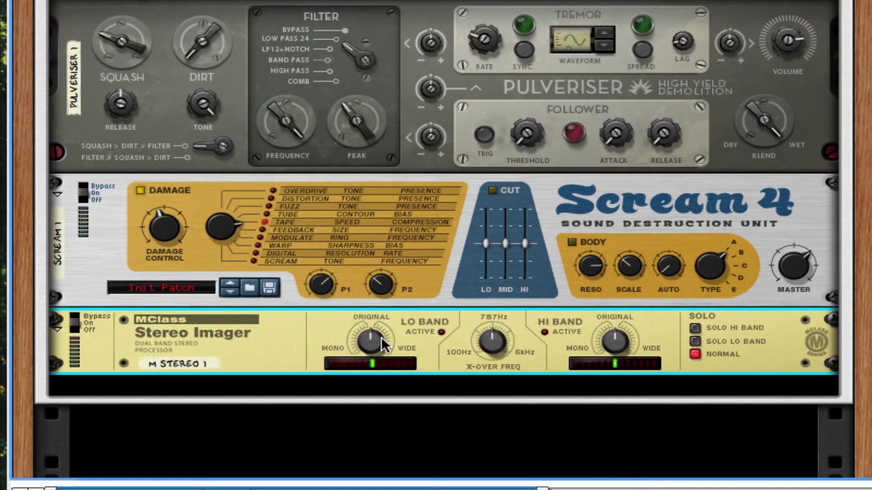
drag(381, 340, 381, 368)
click(119, 45)
drag(120, 45, 119, 56)
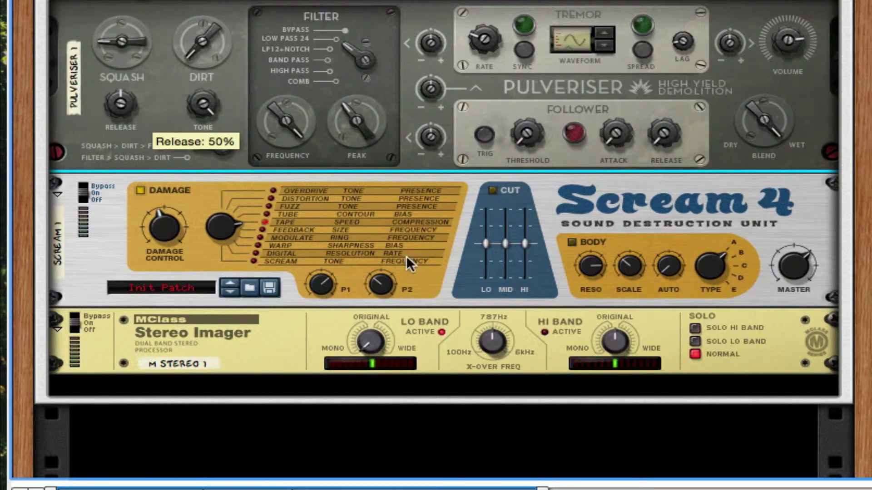
Add an MClass Maximizer below the Stereo Imager, with Soft Clip enabled and the input gain raised slightly.
right_click(219, 338)
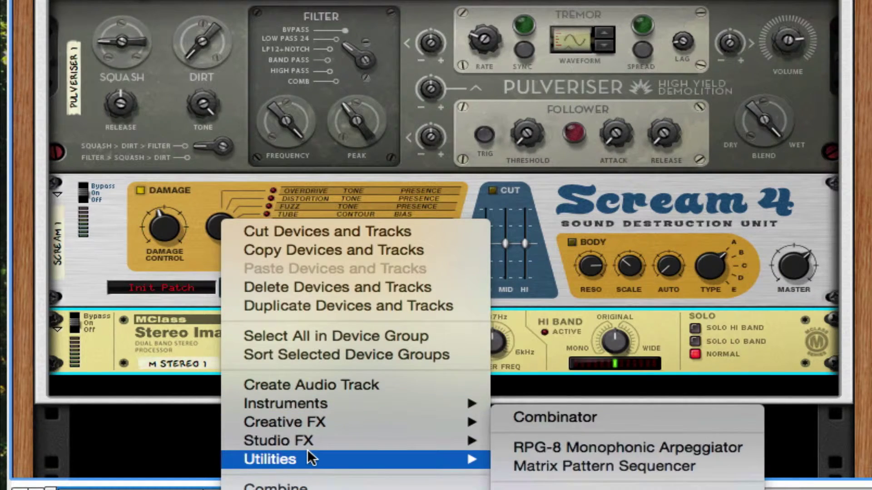
mouse_move(339, 434)
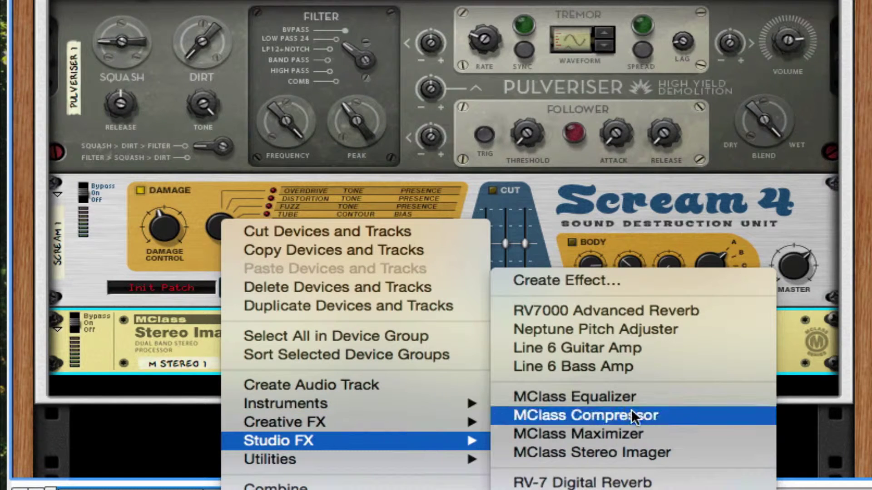
click(633, 433)
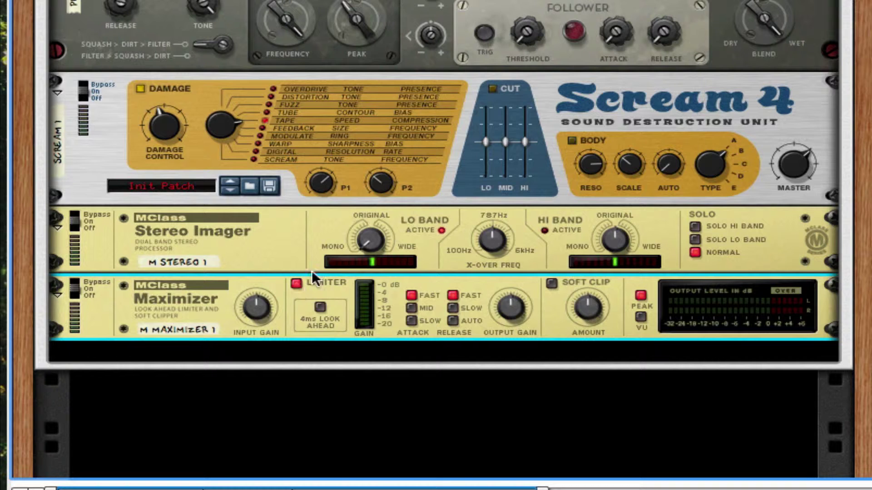
click(550, 282)
drag(252, 317, 256, 302)
Play the drum pattern through Combinator 2's effects chain to audition it, and stop playback.
key(space)
scroll(462, 243, up, 10)
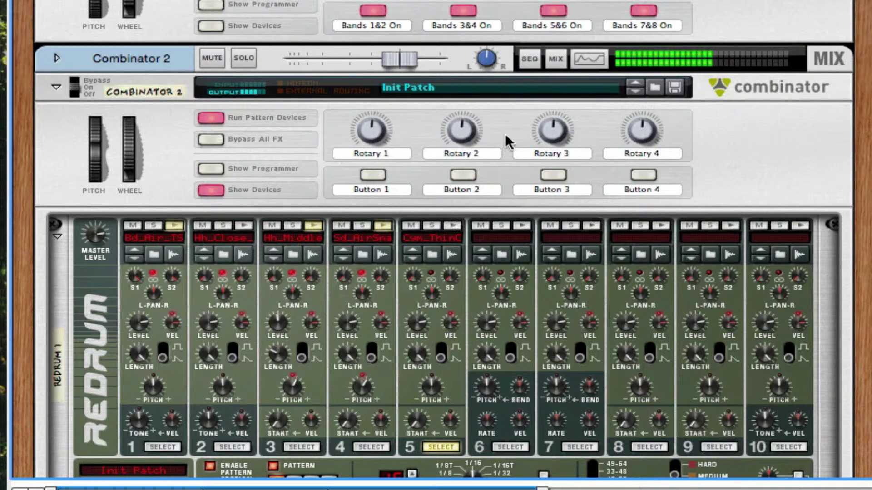
key(space)
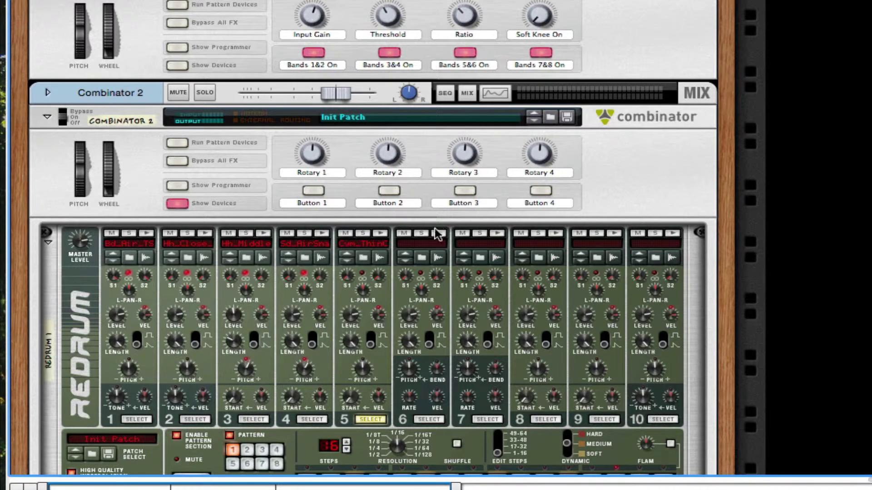
scroll(400, 295, down, 2)
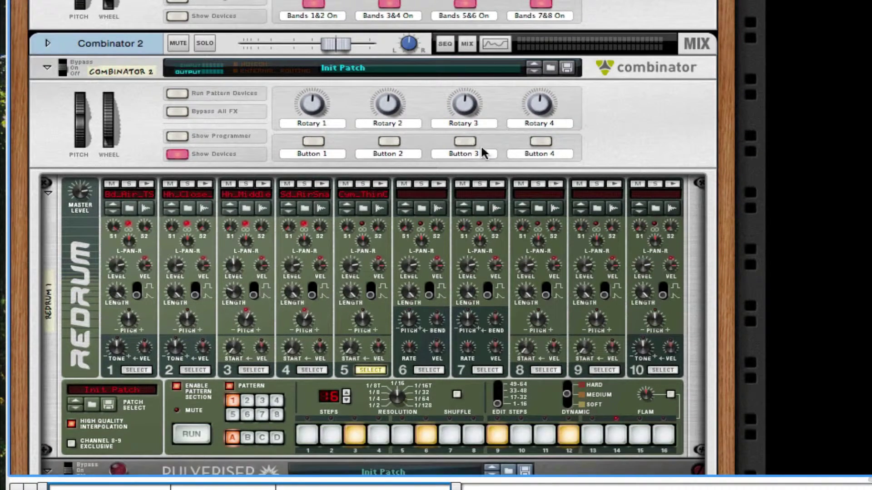